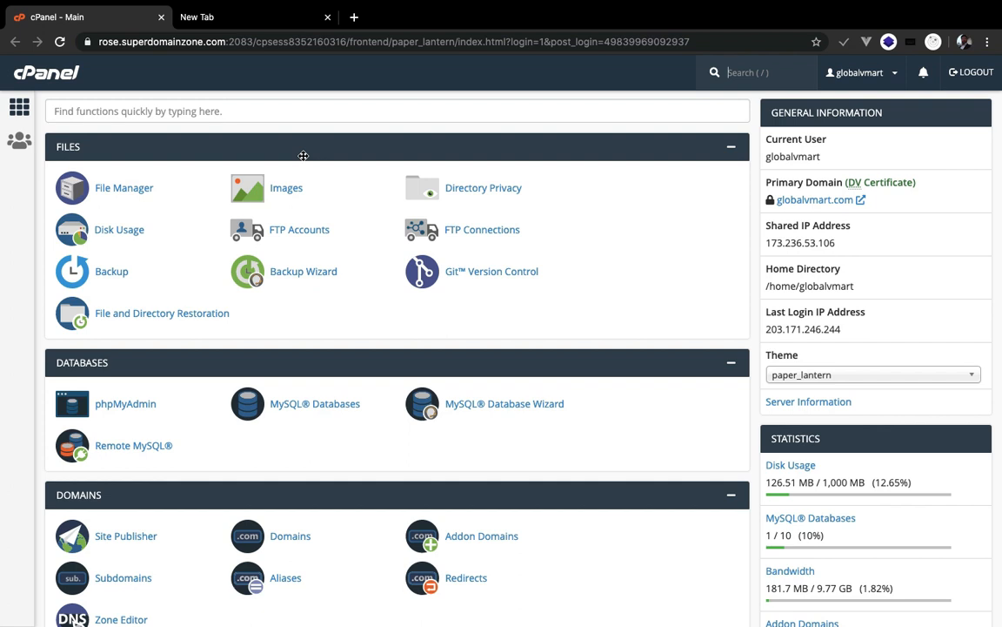
# - Search Google for godaddy and open the GoDaddy ad result in a new tab
pyautogui.click(246, 18)
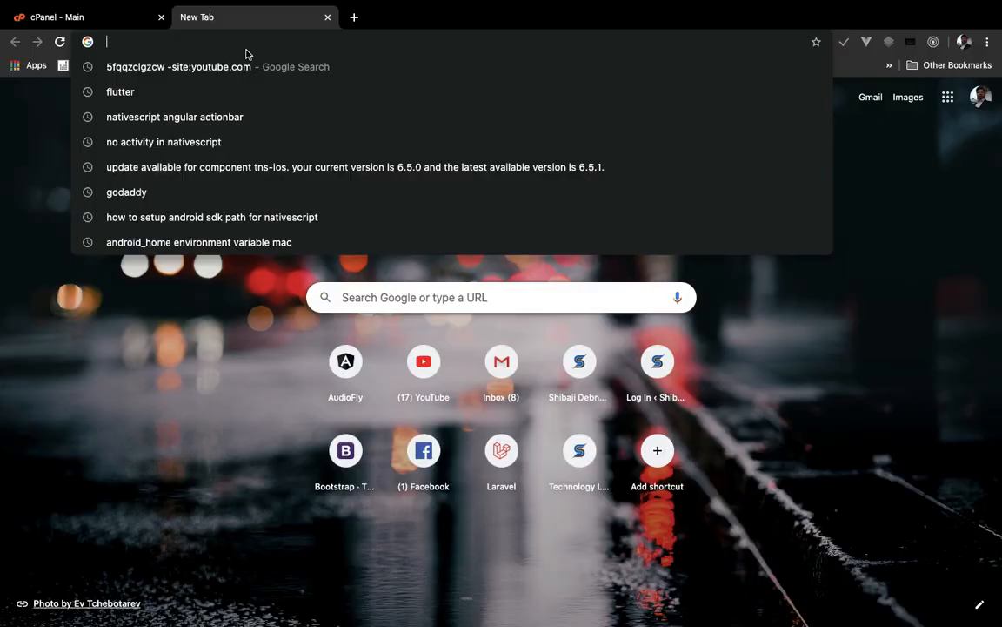
pyautogui.write('god')
pyautogui.press('Return')
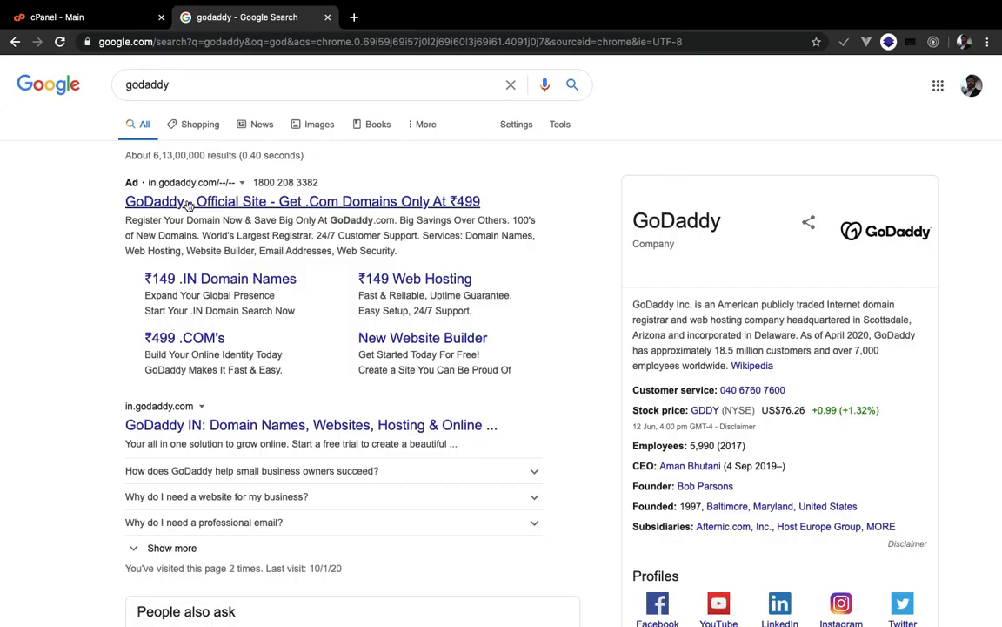
pyautogui.rightClick(221, 209)
pyautogui.click(222, 207)
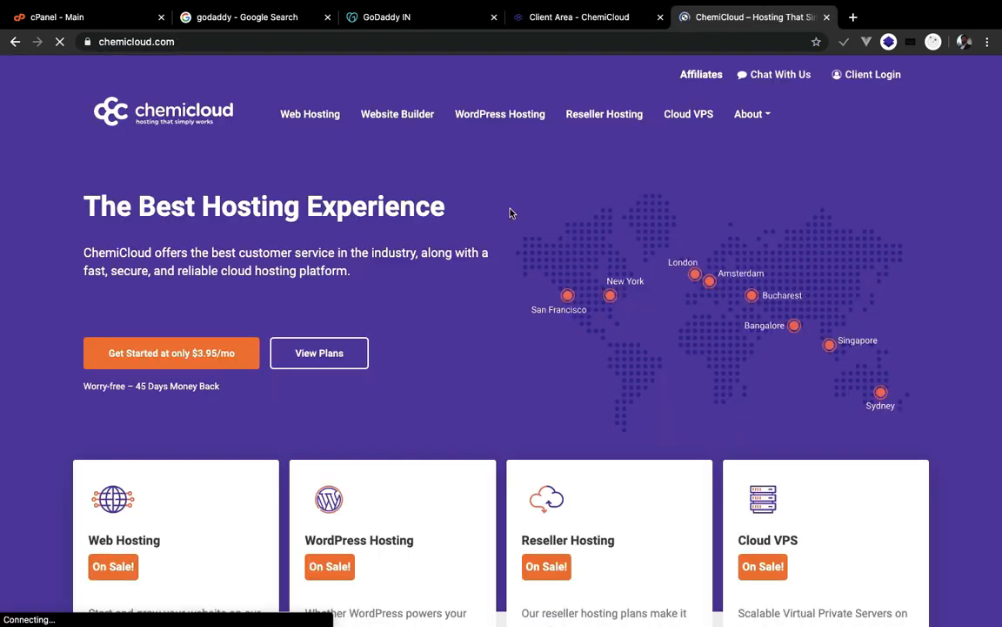
pyautogui.scroll(-2, 523, 259)
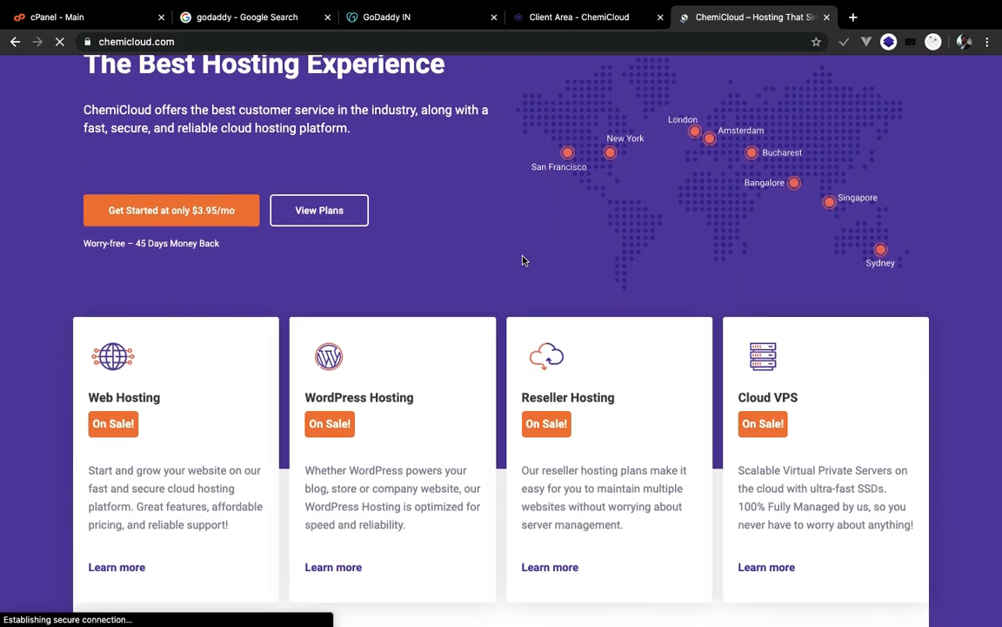
pyautogui.scroll(-4, 523, 259)
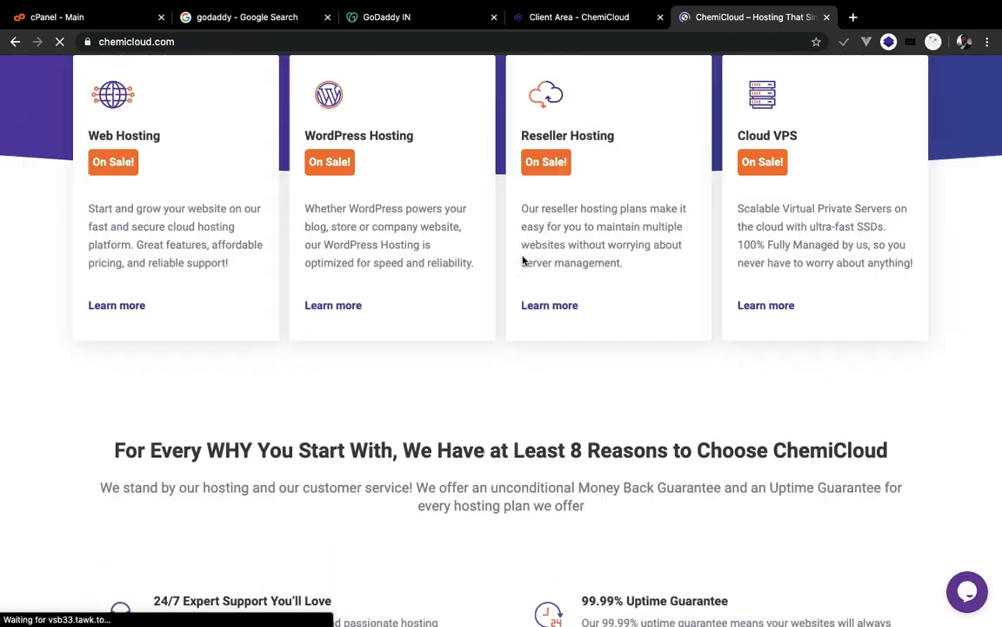
pyautogui.scroll(5, 523, 259)
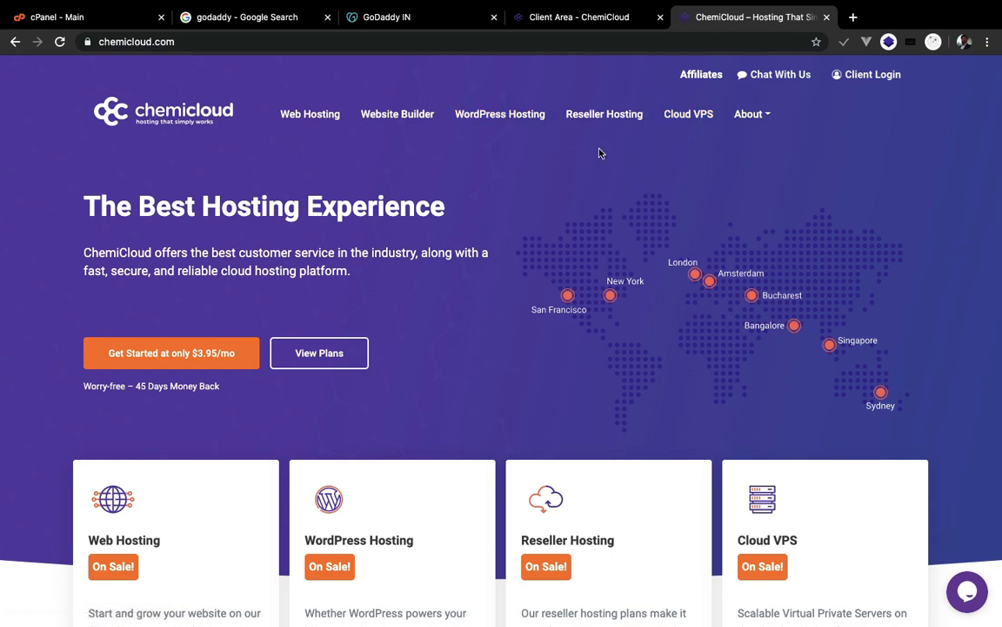
pyautogui.scroll(-1, 278, 240)
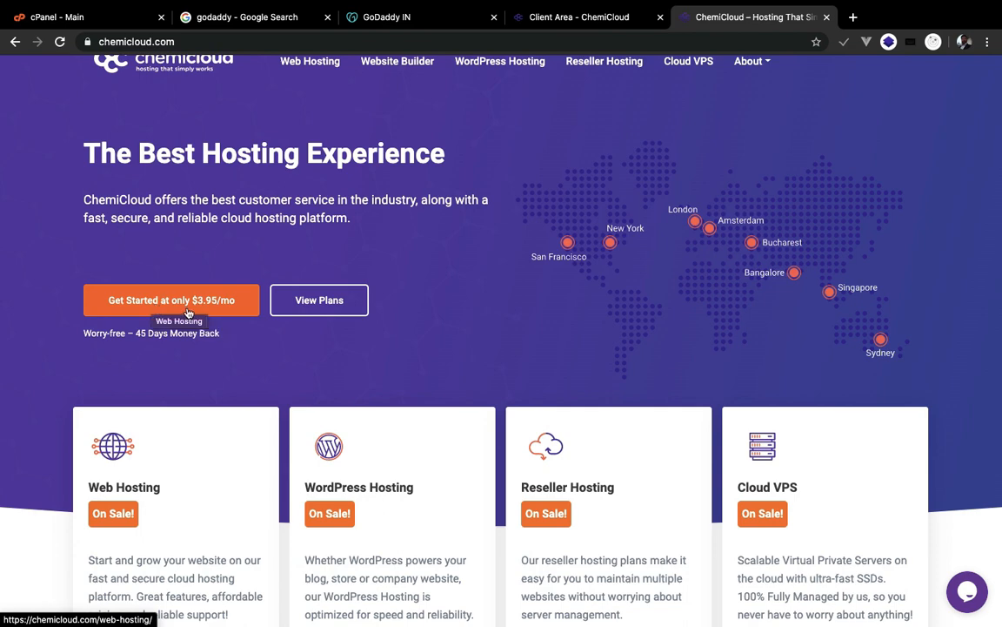
pyautogui.scroll(-3, 777, 325)
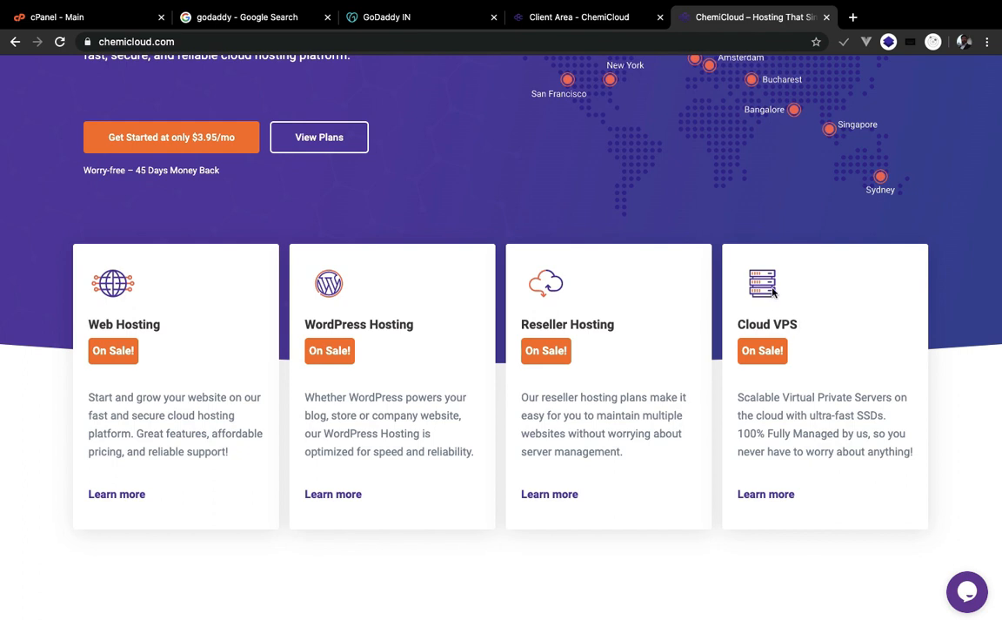
# - From the ChemiCloud client area's Active Services, launch cPanel for WordPress Turbo
pyautogui.hotkey('ctrl', 'shift', 'Tab')
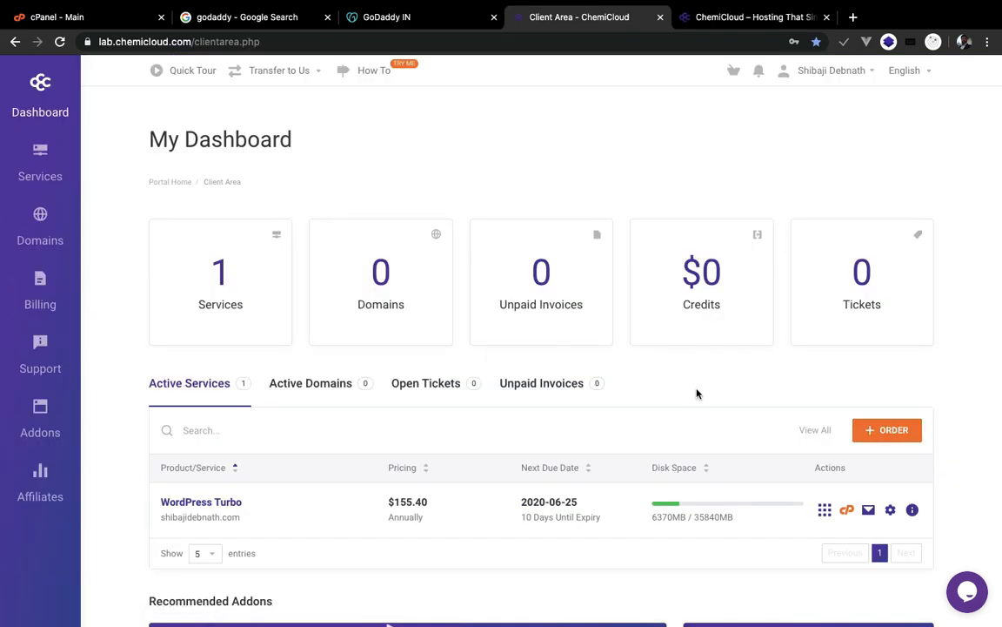
pyautogui.scroll(-3, 696, 393)
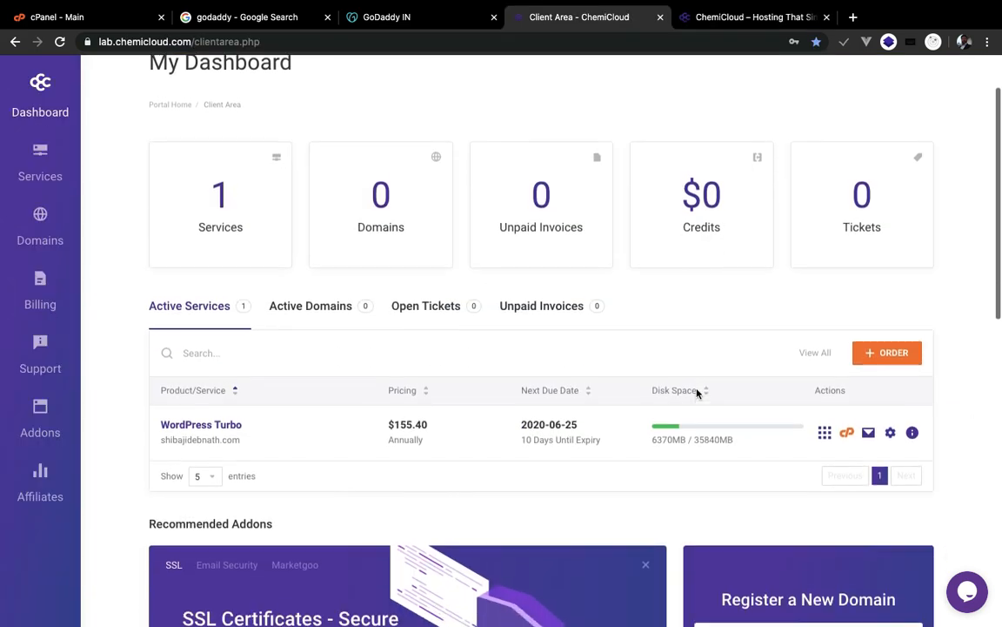
pyautogui.scroll(2, 618, 335)
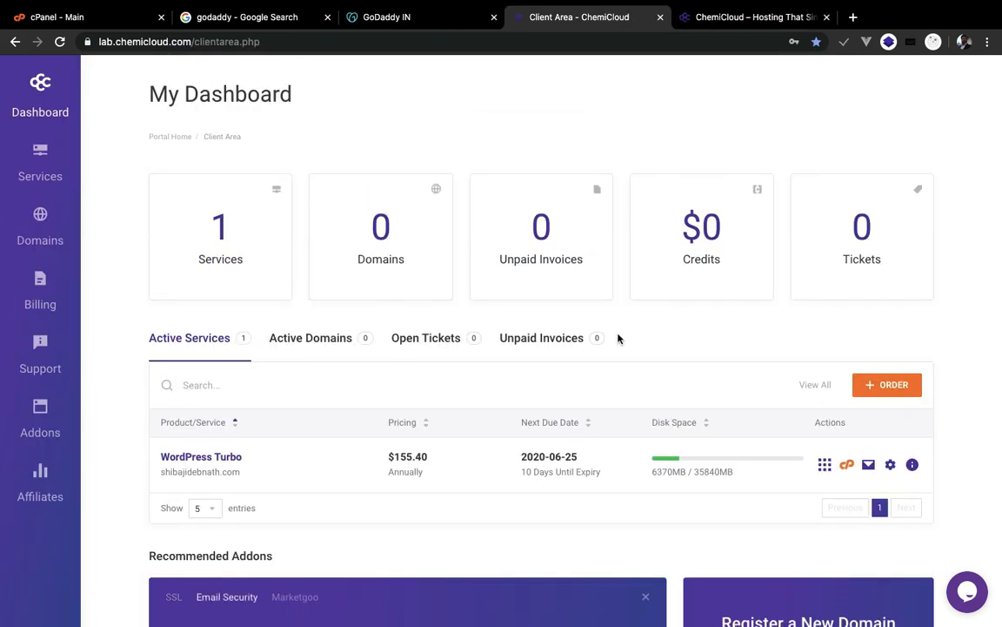
pyautogui.scroll(-1, 441, 306)
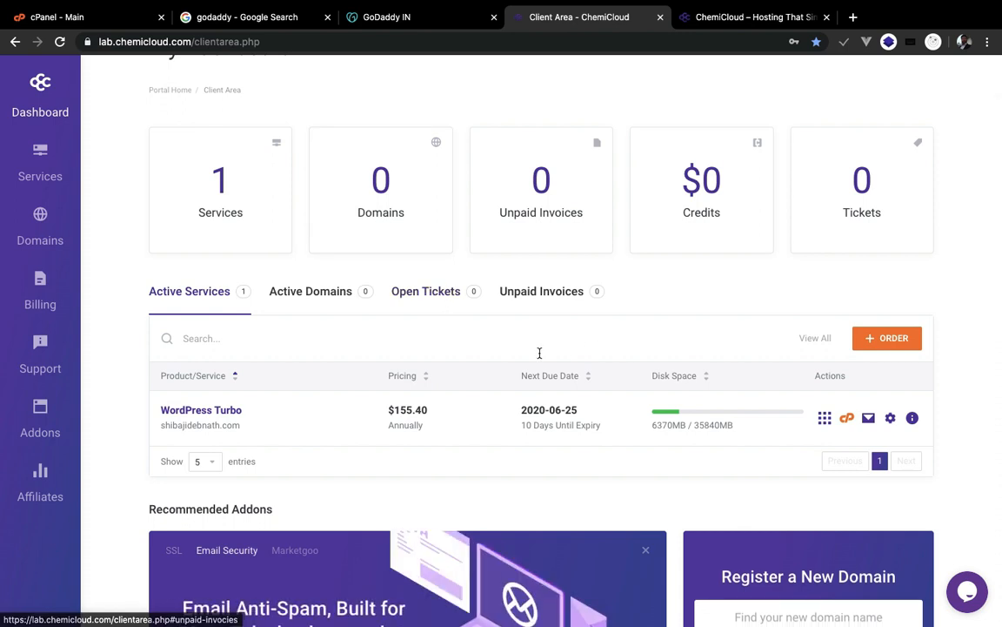
pyautogui.scroll(-1, 646, 396)
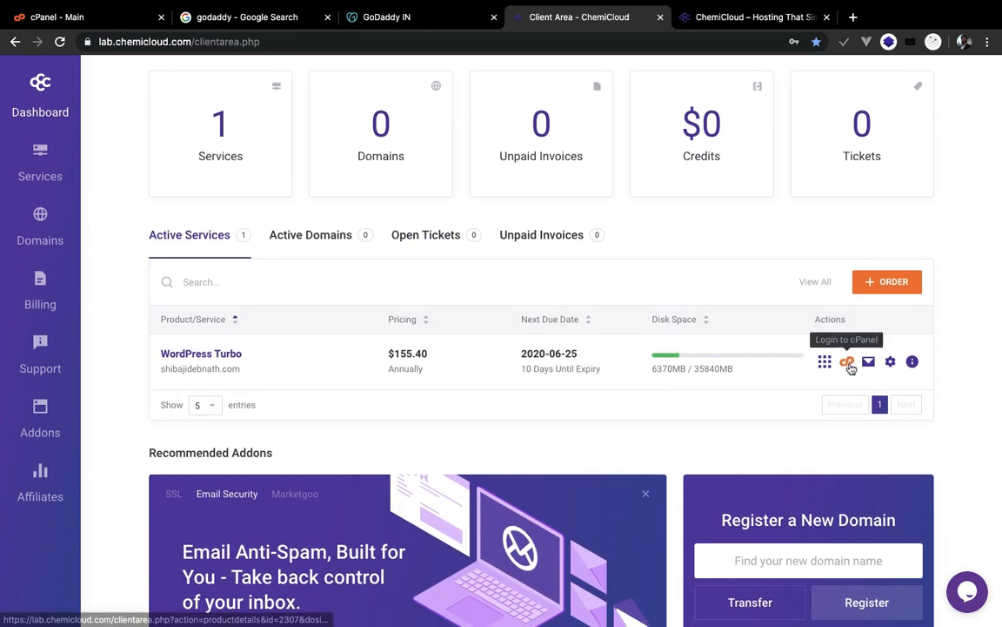
pyautogui.click(849, 364)
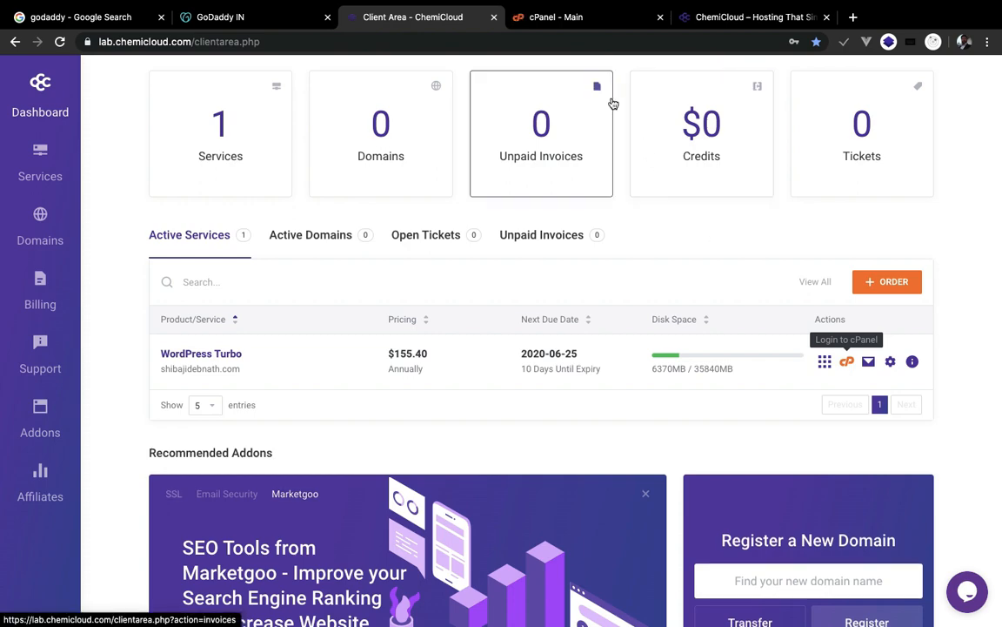
# - Launch File Manager from the Files section of the cPanel home page
pyautogui.click(590, 26)
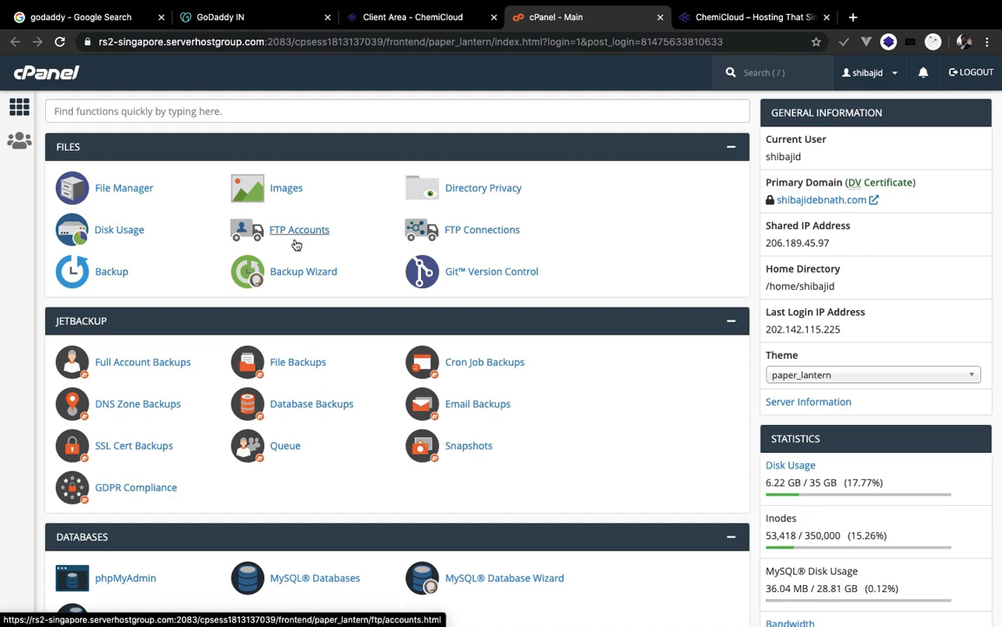
pyautogui.scroll(-1, 295, 243)
pyautogui.scroll(1, 295, 241)
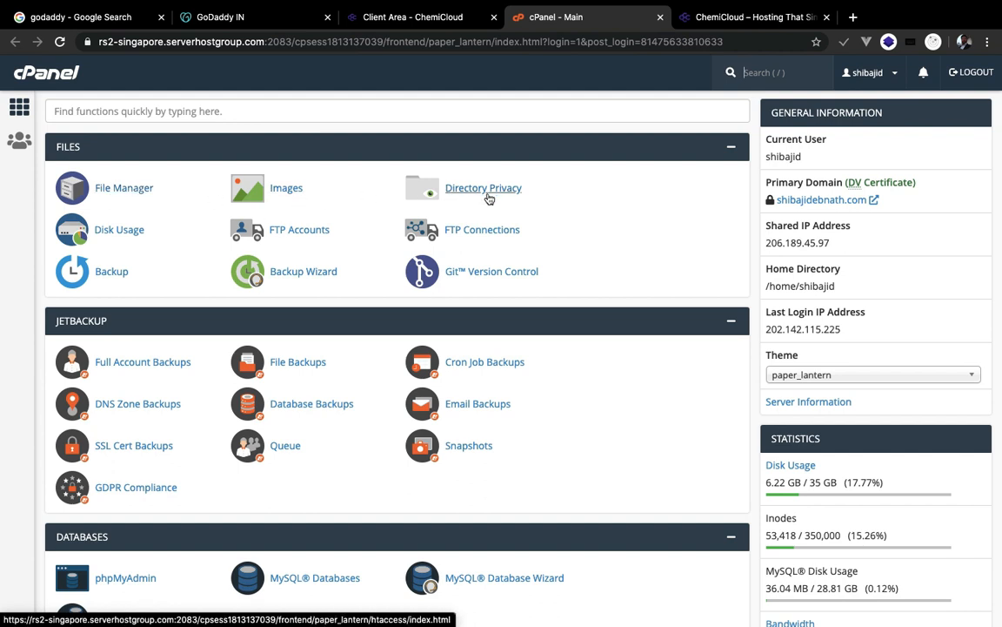
pyautogui.scroll(-4, 223, 224)
pyautogui.scroll(4, 223, 227)
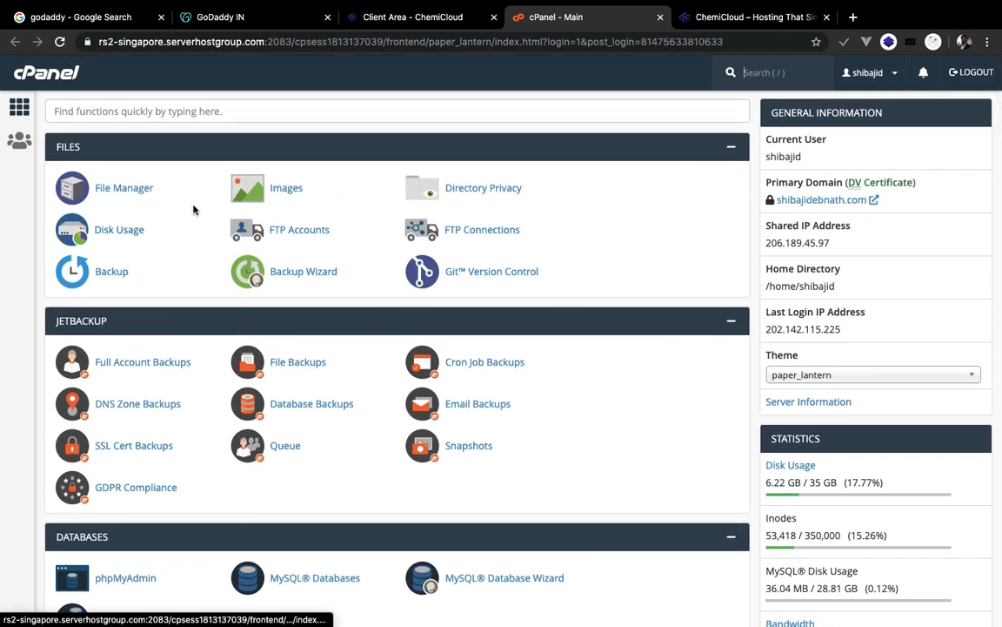
pyautogui.click(135, 198)
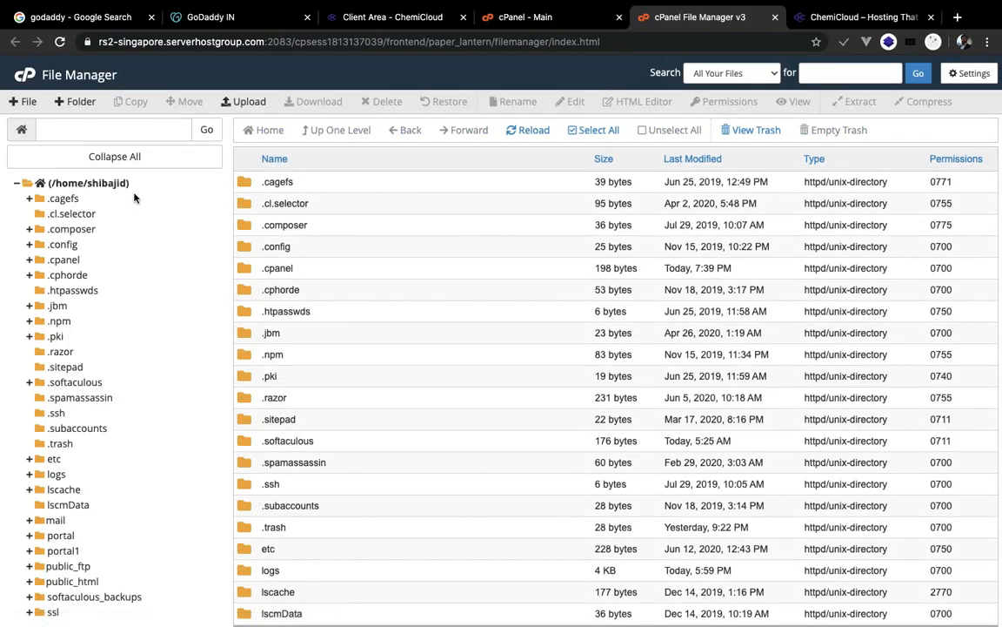
# - Open public_html in the folder tree and browse its WordPress files and folders
pyautogui.click(509, 17)
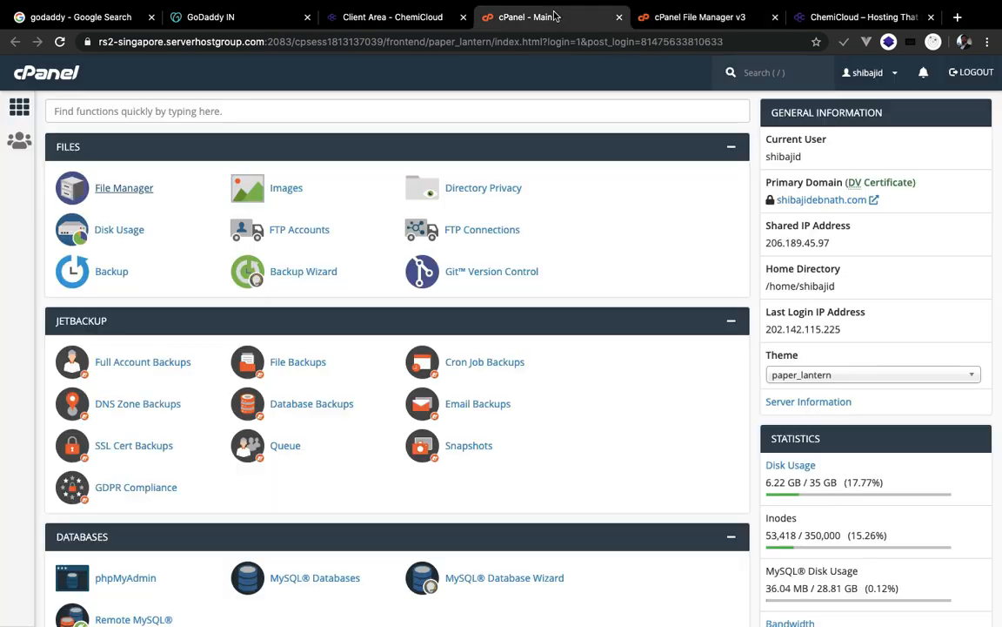
pyautogui.click(670, 16)
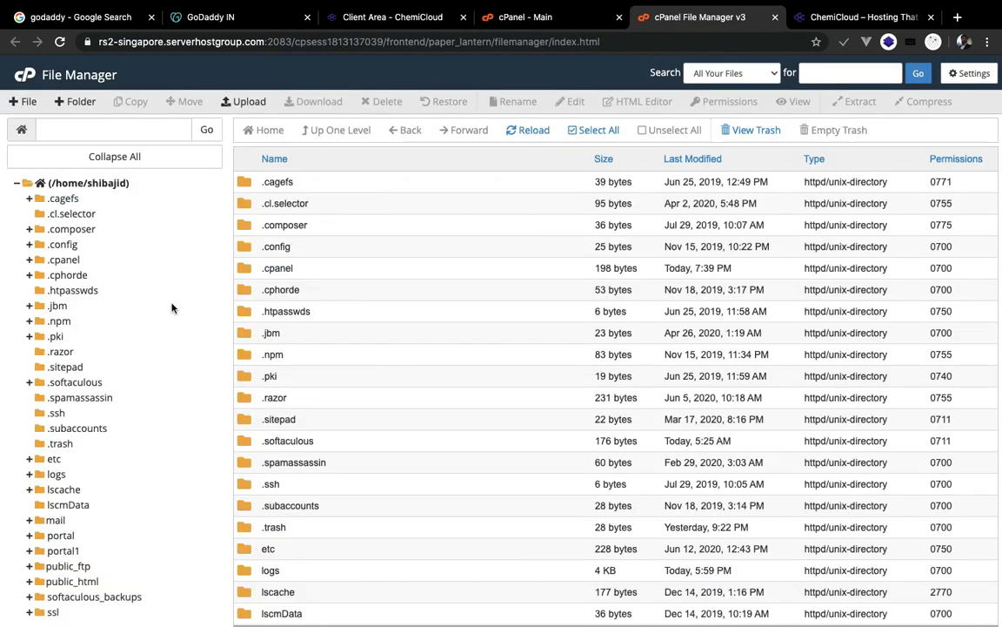
pyautogui.scroll(-2, 173, 306)
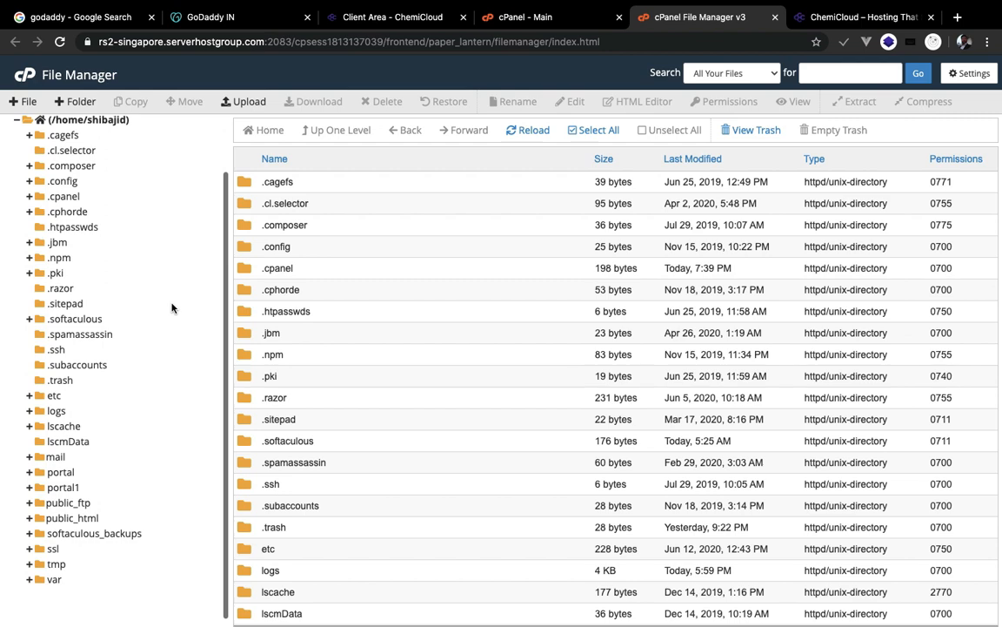
pyautogui.click(67, 520)
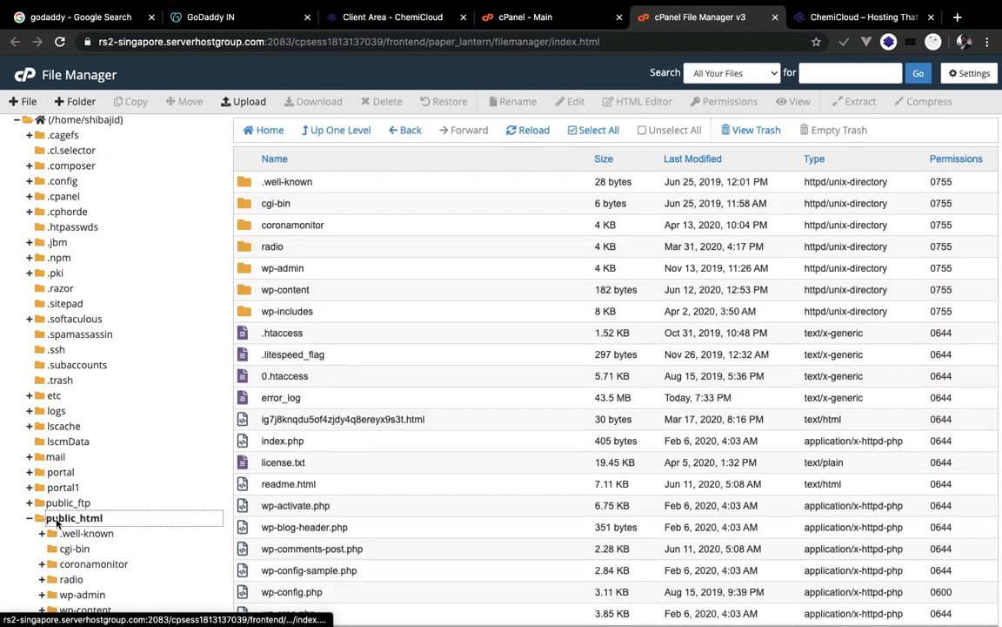
pyautogui.scroll(-4, 311, 399)
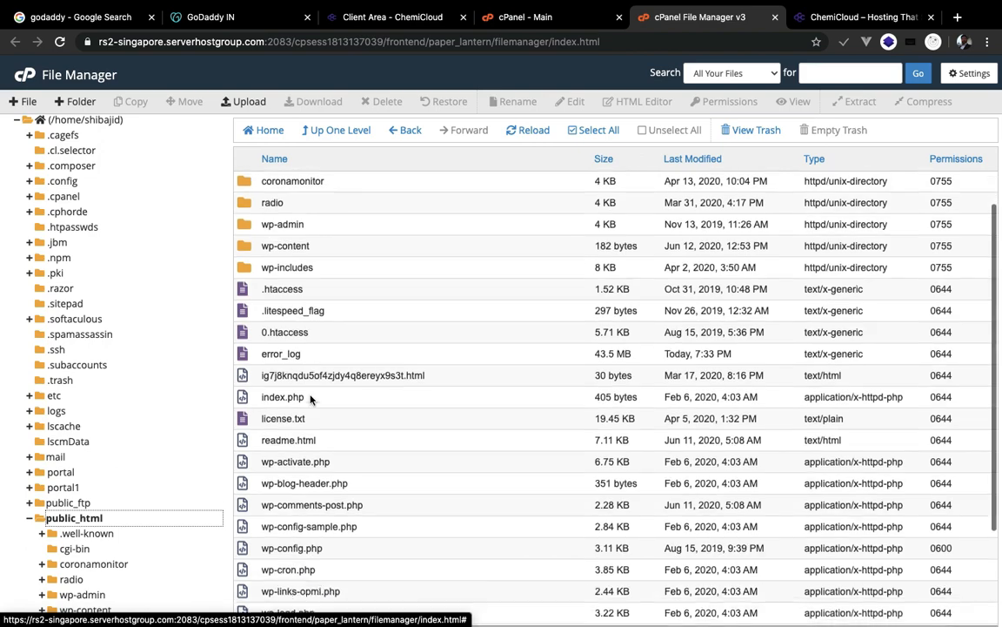
pyautogui.scroll(3, 311, 399)
pyautogui.scroll(-1, 311, 400)
pyautogui.scroll(-2, 310, 399)
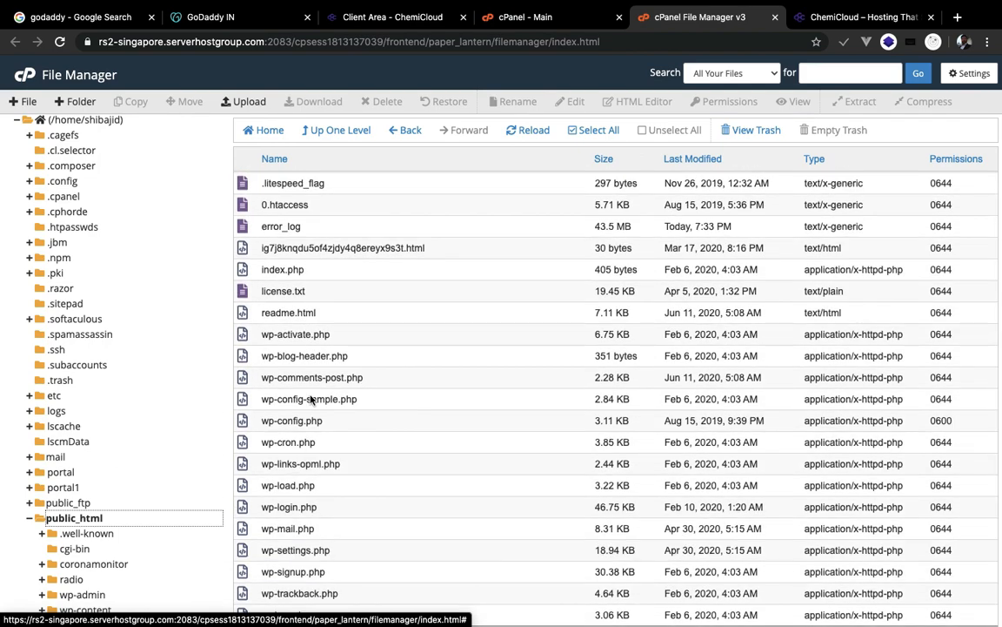
pyautogui.scroll(4, 310, 399)
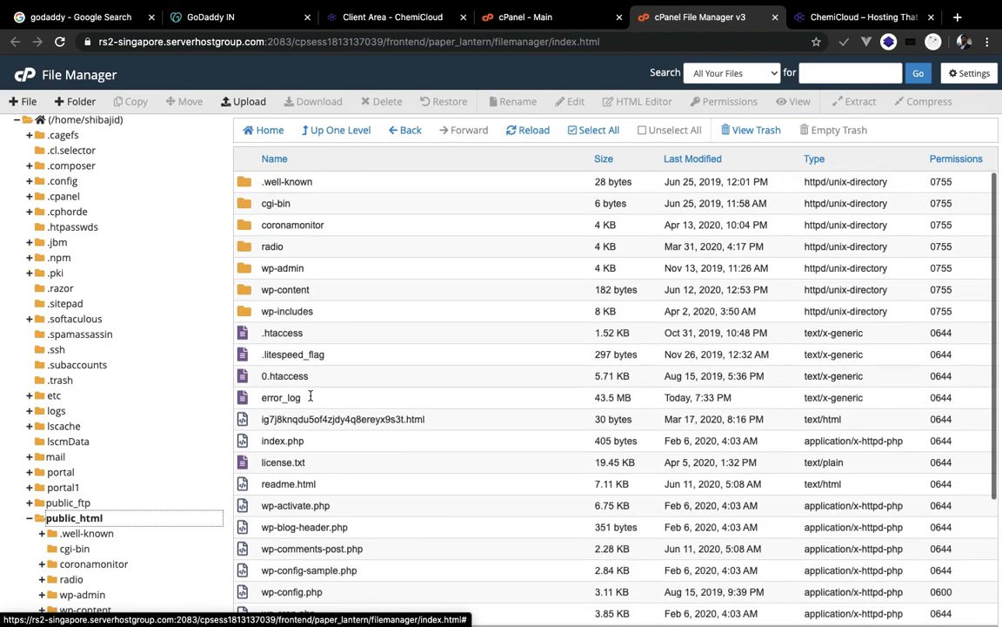
pyautogui.scroll(-1, 349, 309)
pyautogui.scroll(-3, 349, 309)
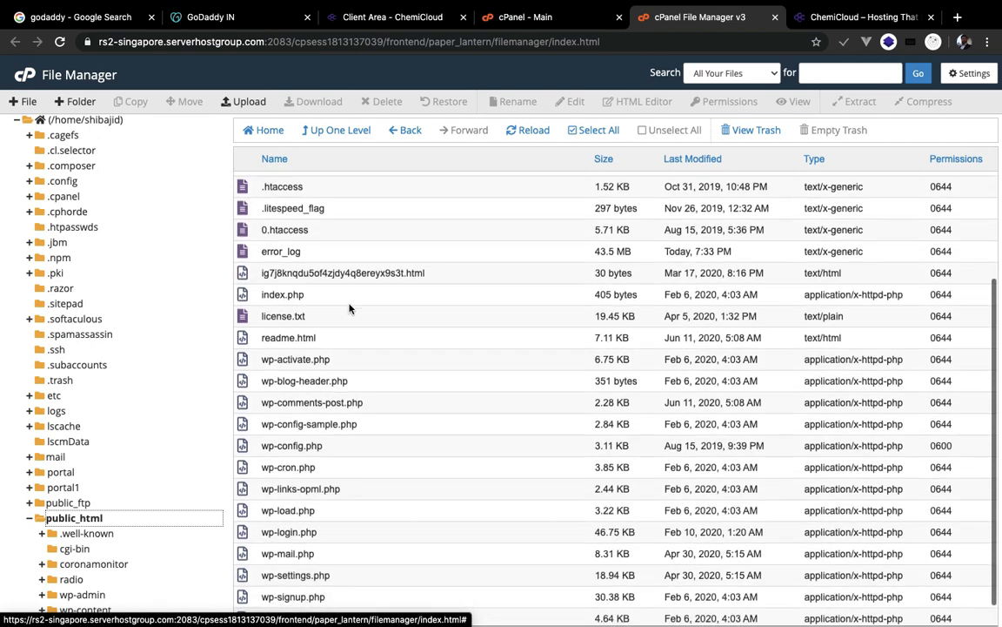
pyautogui.scroll(2, 349, 309)
pyautogui.scroll(2, 349, 309)
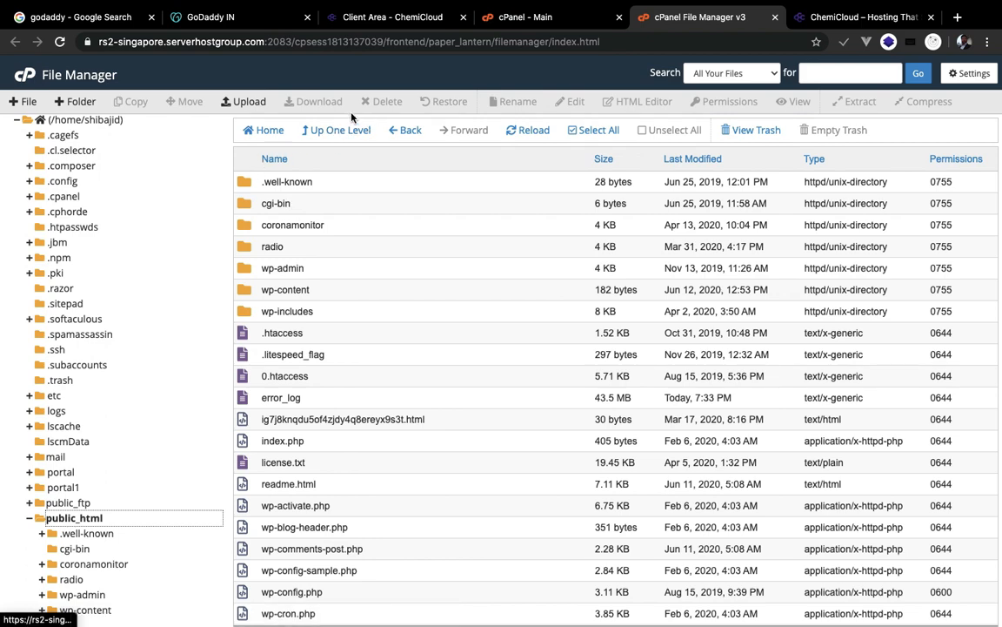
# - Create a folder named demo in public_html and open it
pyautogui.click(78, 101)
pyautogui.write('demo')
pyautogui.click(595, 407)
pyautogui.doubleClick(243, 251)
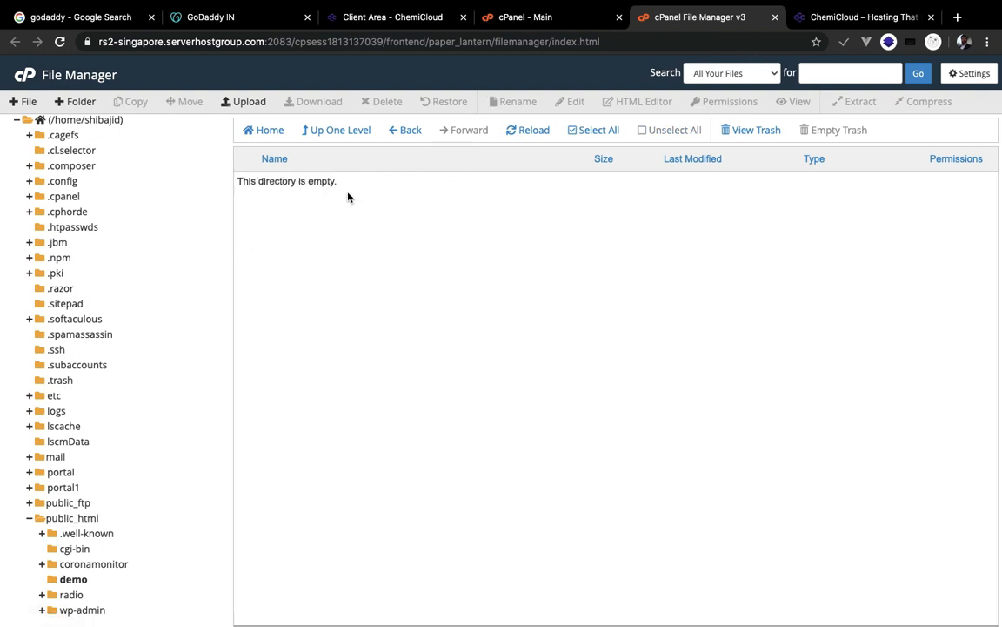
# - Create an empty index.html inside demo and open it in the HTML Editor
pyautogui.click(28, 102)
pyautogui.write('index.html')
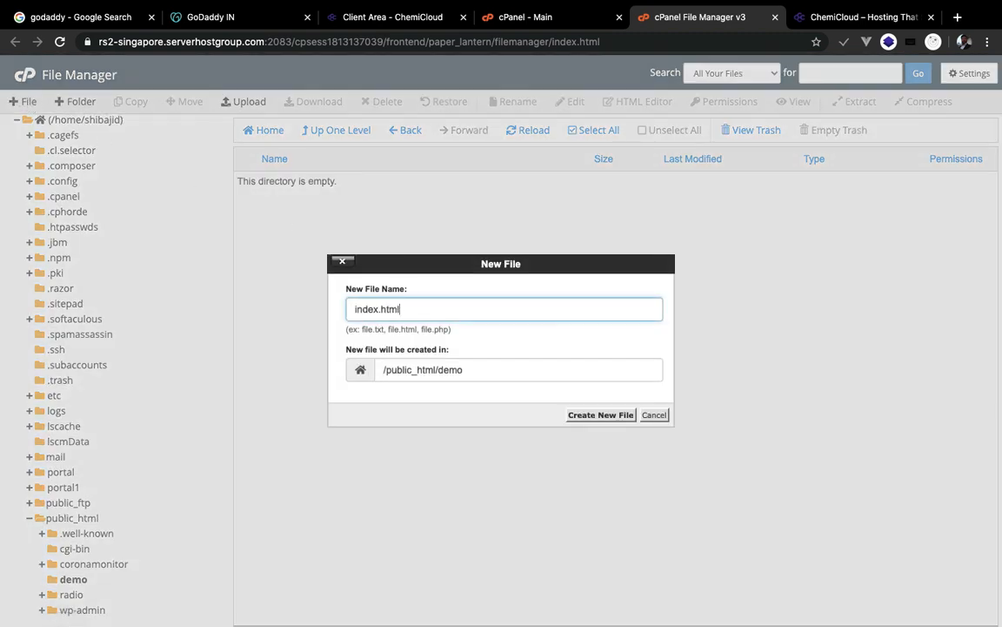
pyautogui.click(594, 416)
pyautogui.click(625, 102)
pyautogui.click(624, 447)
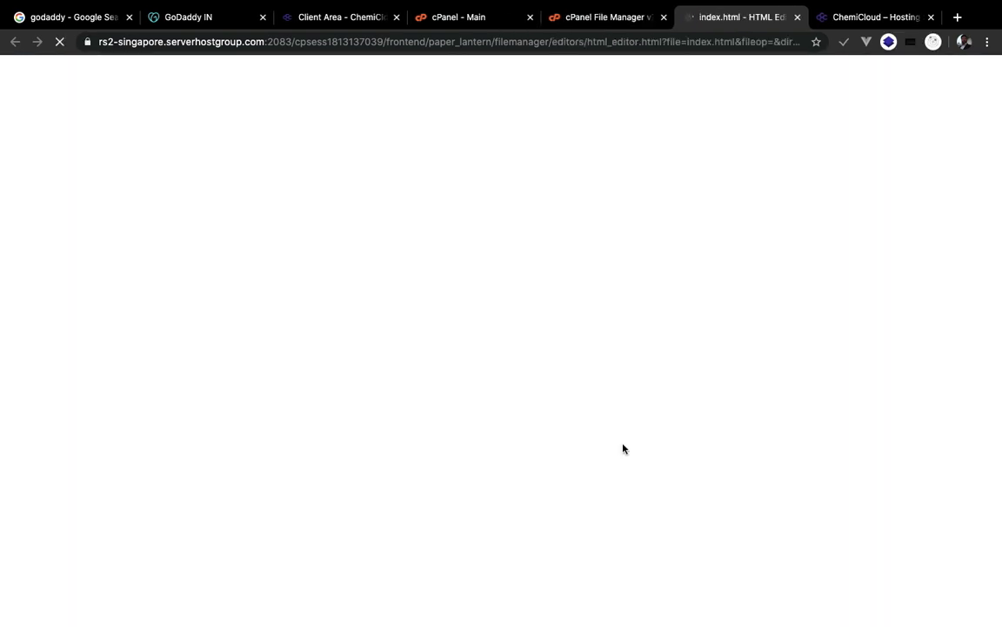
# - Type 'Welcome to my Website' into the empty index.html page
pyautogui.click(255, 228)
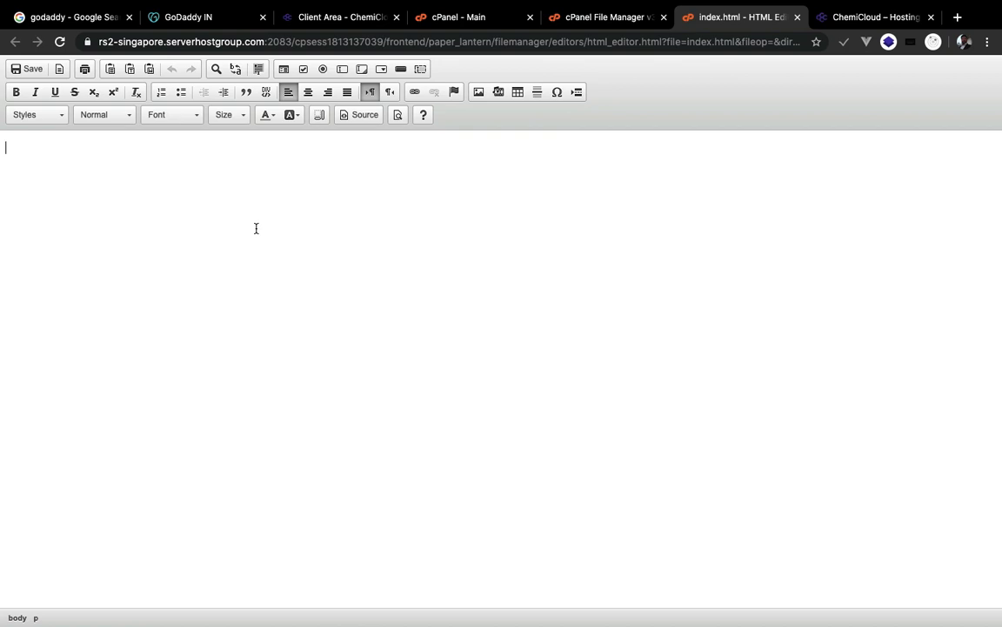
pyautogui.write('Webs')
pyautogui.press('BackSpace')
pyautogui.write('lcome to my Website')
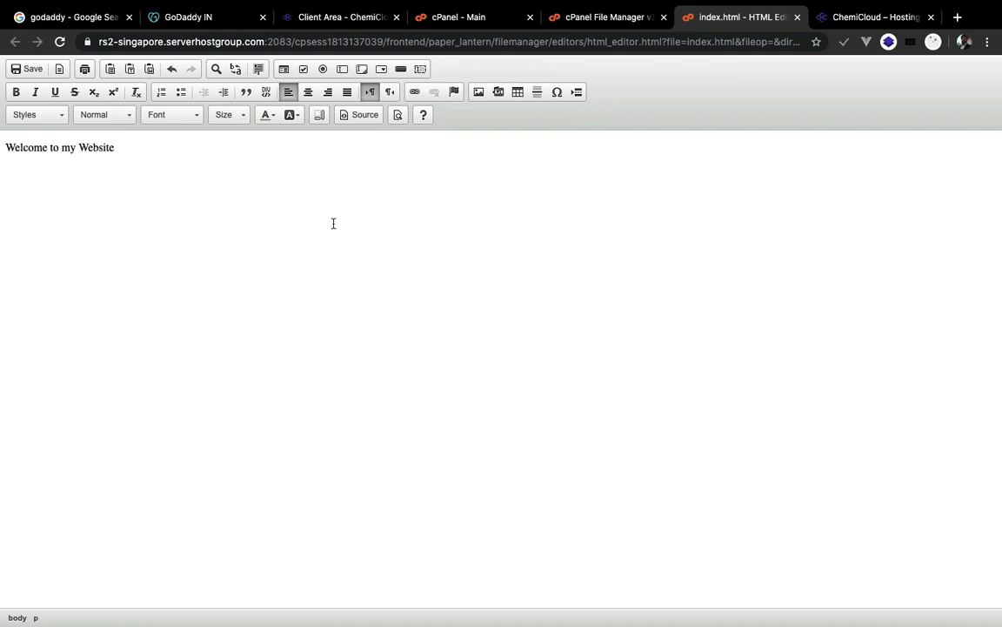
# - Make the welcome line a bold, centred Heading 1 and save index.html
pyautogui.moveTo(128, 152); pyautogui.dragTo(2, 138)
pyautogui.click(16, 92)
pyautogui.click(308, 91)
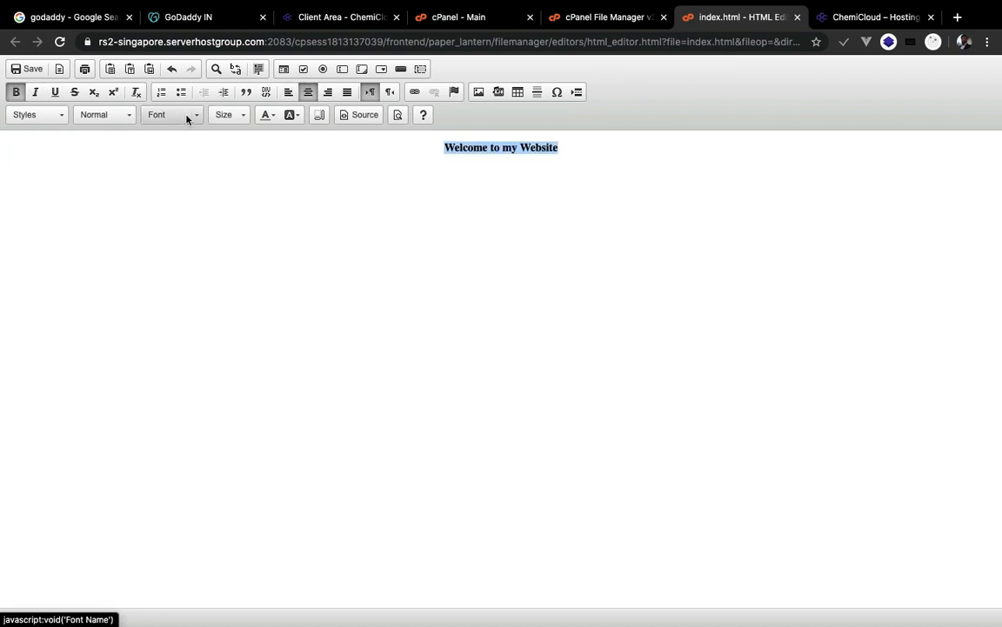
pyautogui.click(116, 119)
pyautogui.click(116, 156)
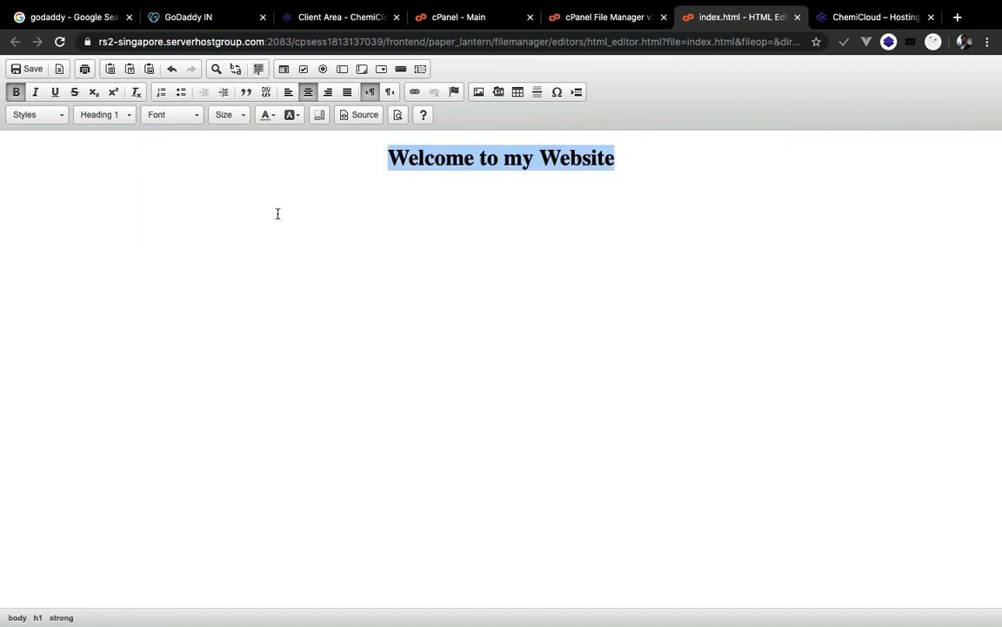
pyautogui.click(301, 198)
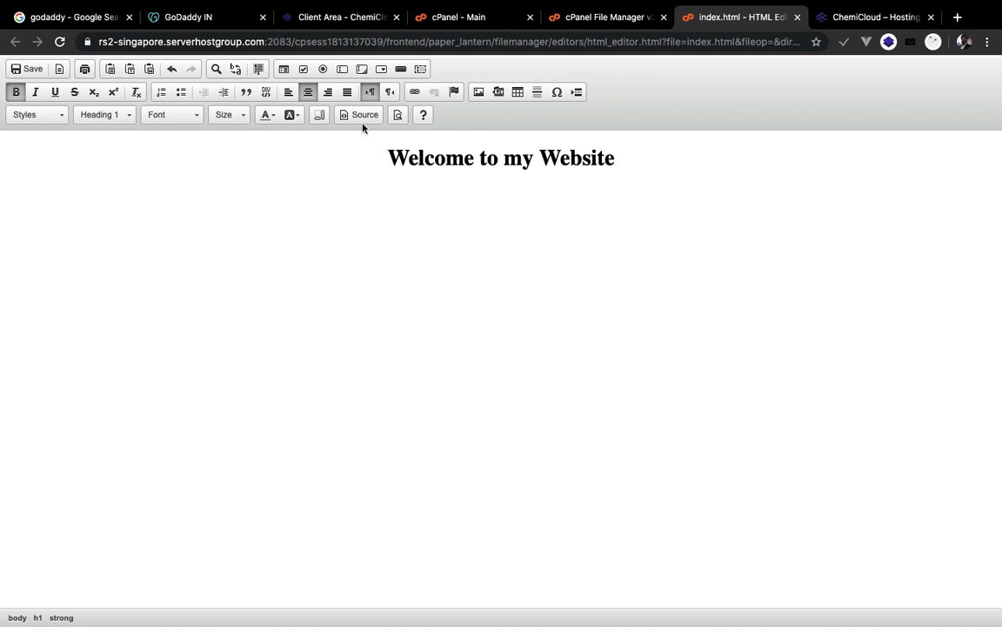
pyautogui.click(31, 69)
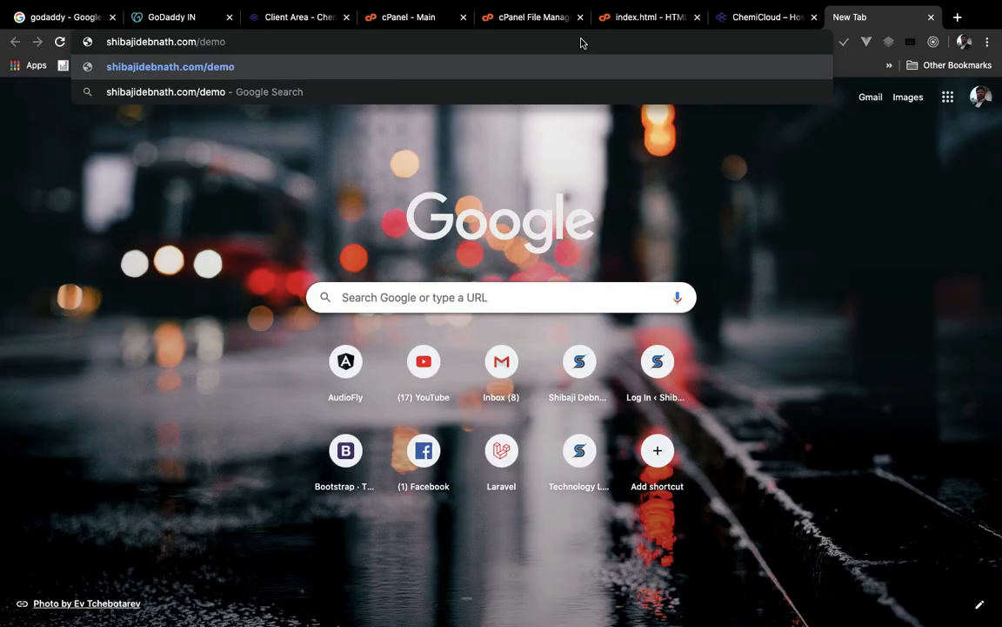
# - Load the site's /demo page in a new browser tab
pyautogui.click(633, 24)
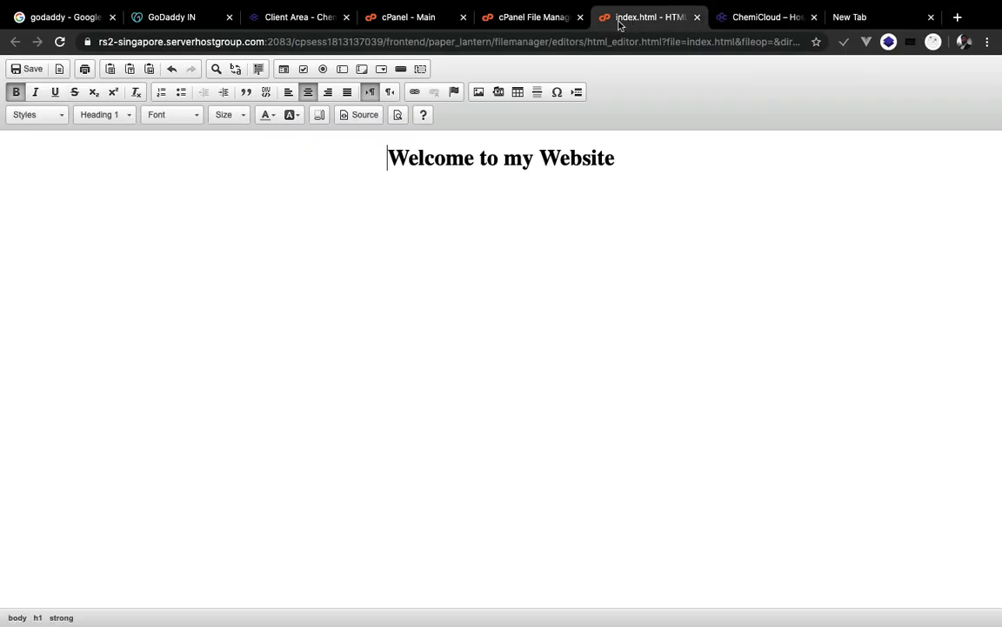
pyautogui.click(519, 23)
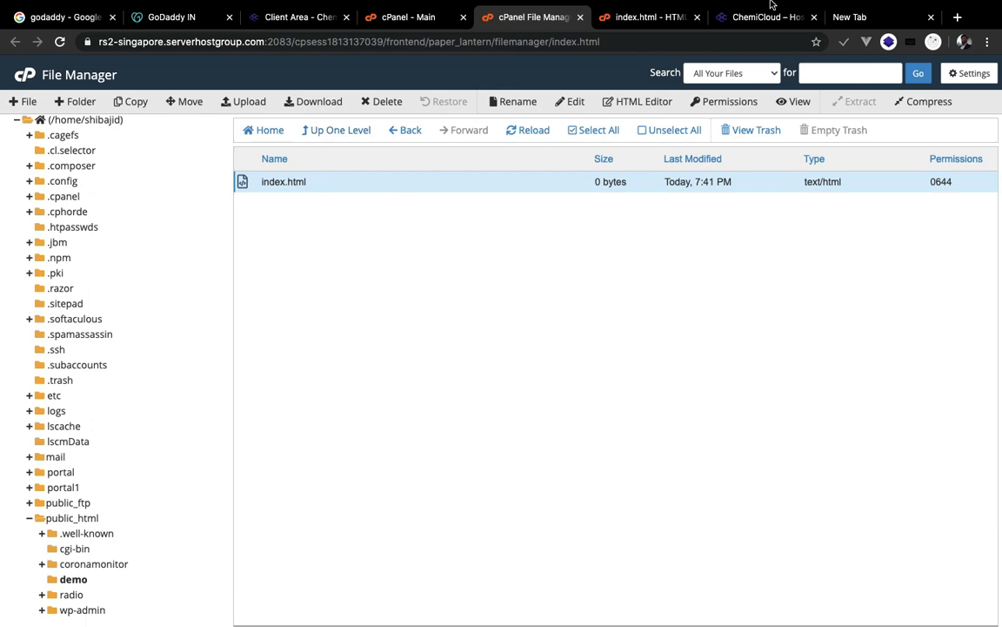
pyautogui.click(850, 23)
pyautogui.press('Return')
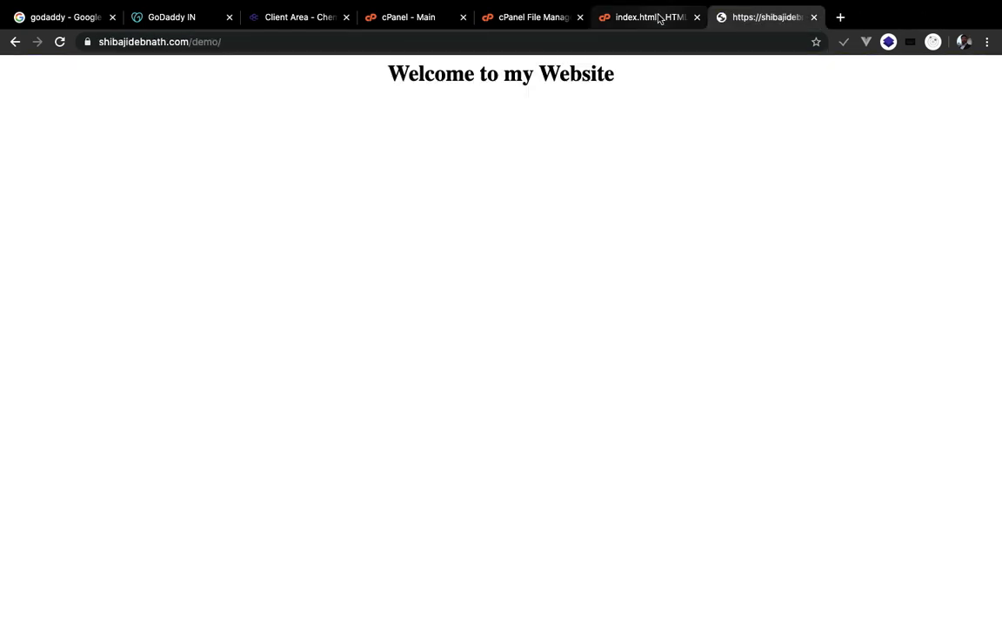
# - Compare the live page with the editor, close the HTML editor tab, and return to cPanel Main
pyautogui.click(655, 17)
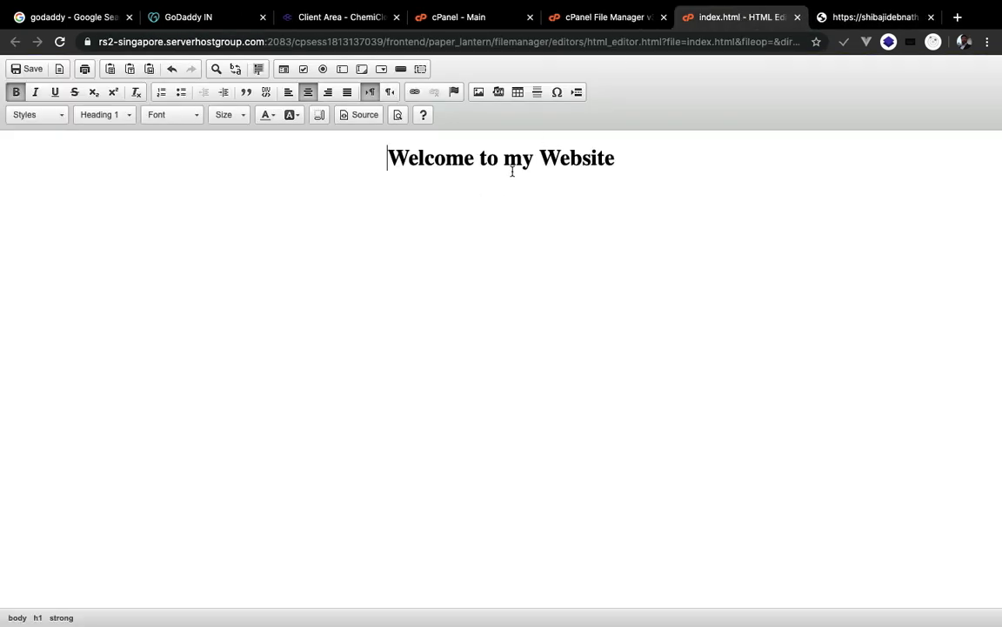
pyautogui.click(846, 19)
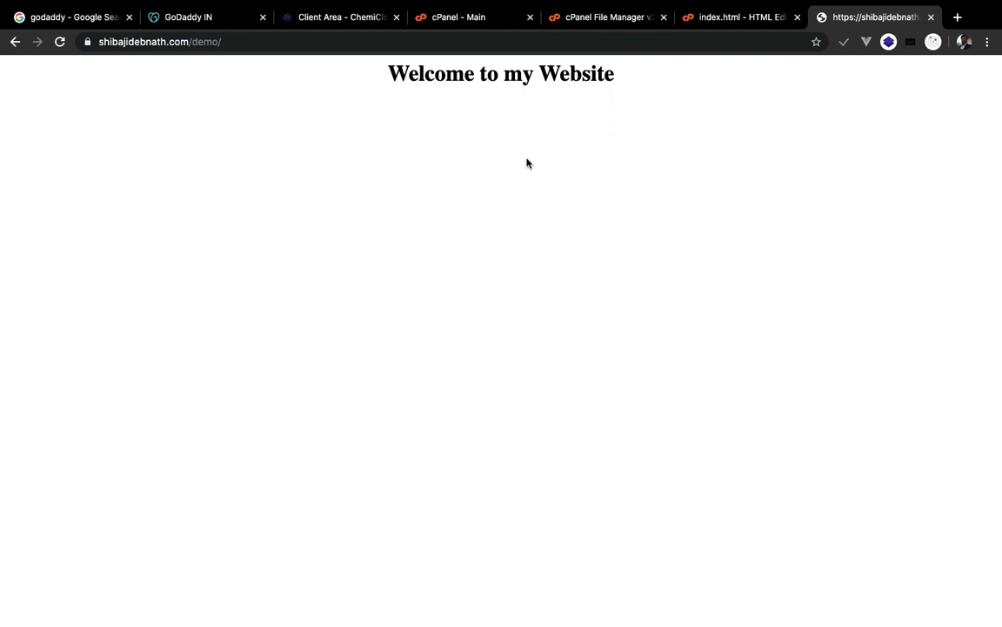
pyautogui.hotkey('ctrl', 'shift', 'Tab')
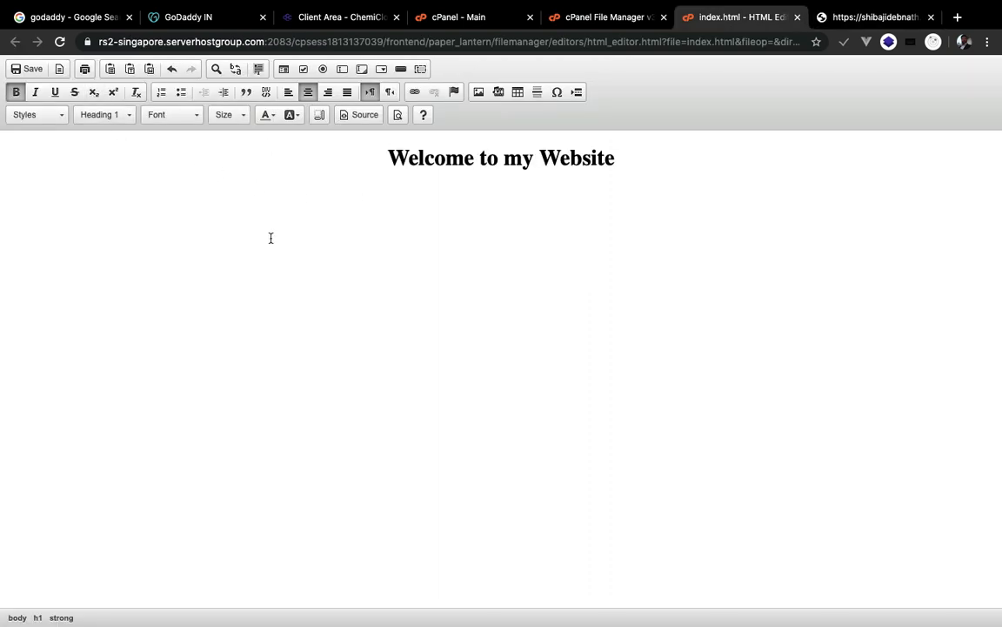
pyautogui.click(577, 21)
pyautogui.click(718, 24)
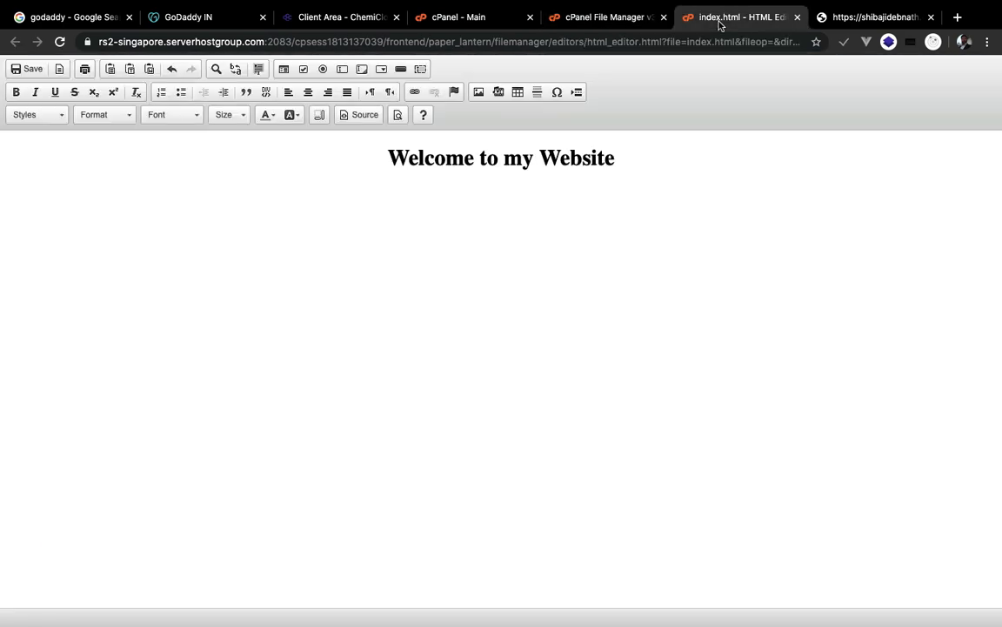
pyautogui.click(797, 18)
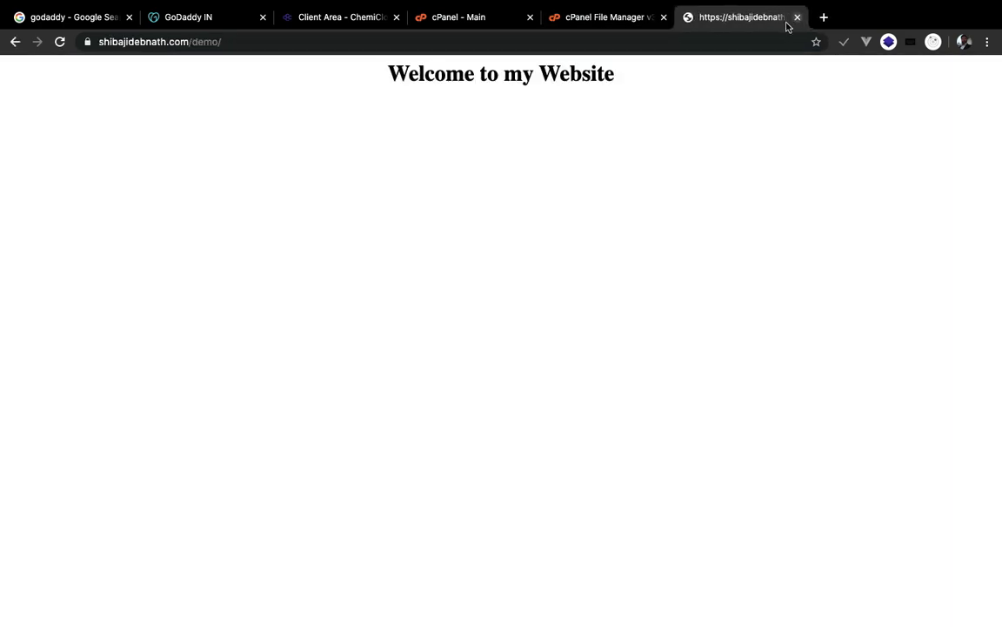
pyautogui.click(450, 24)
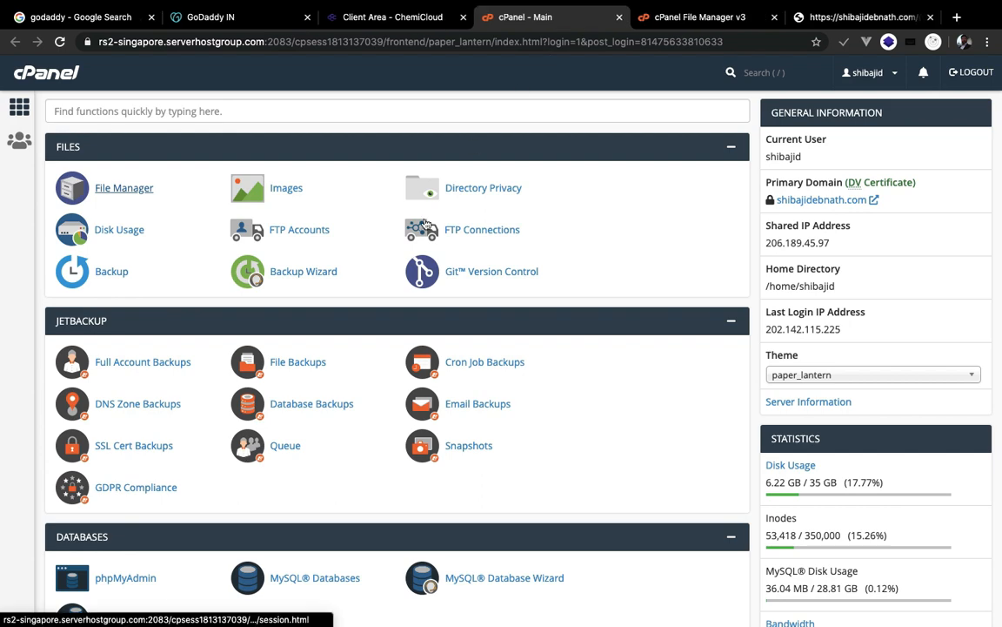
# - Find AbanteCart under Softaculous Apps Installer and open its 1.2.16 overview page
pyautogui.scroll(-3, 446, 192)
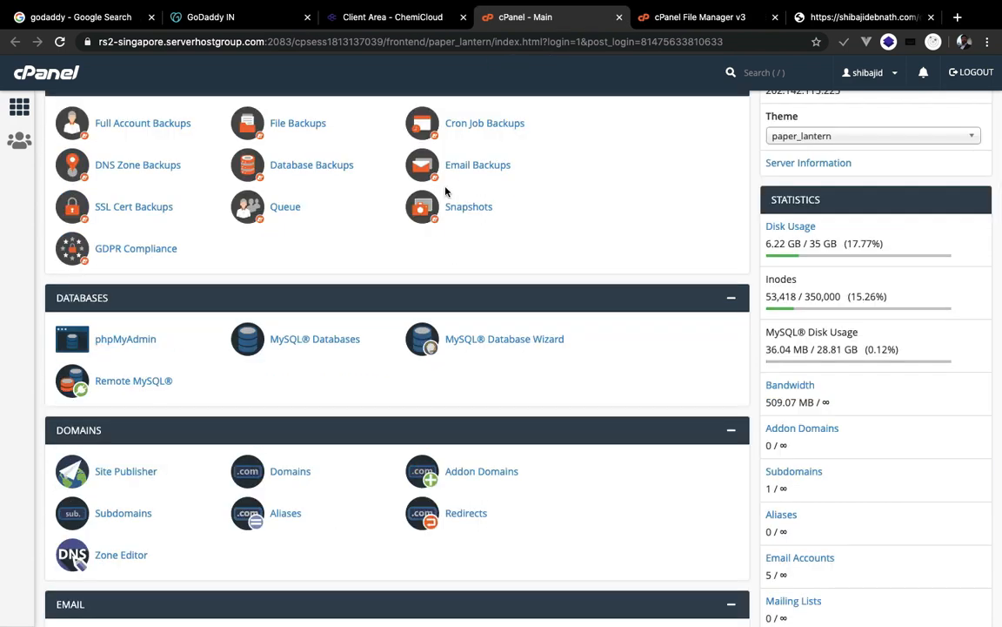
pyautogui.scroll(-4, 446, 191)
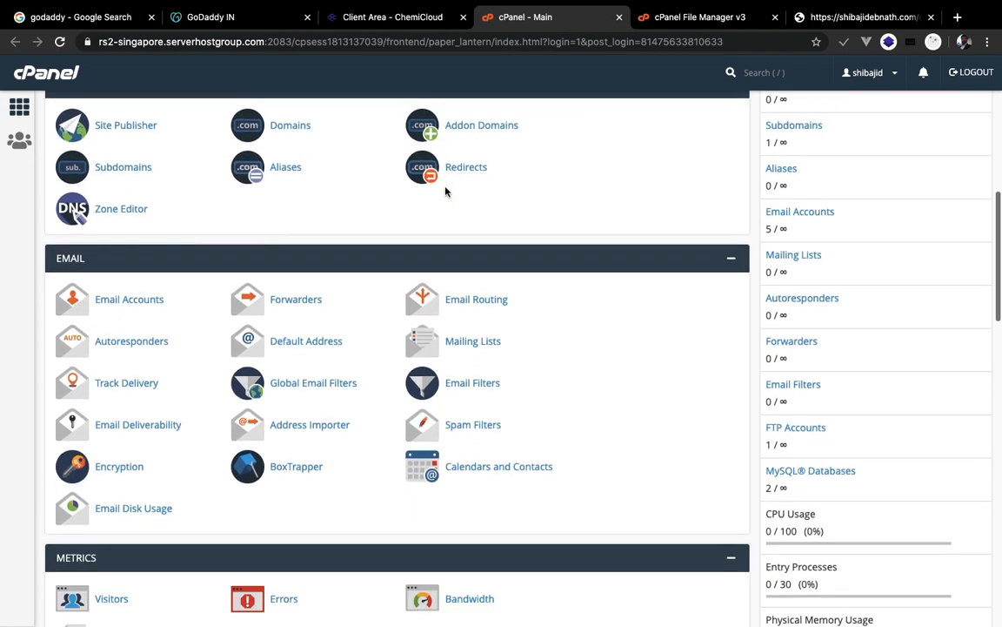
pyautogui.scroll(7, 446, 191)
pyautogui.scroll(-6, 229, 306)
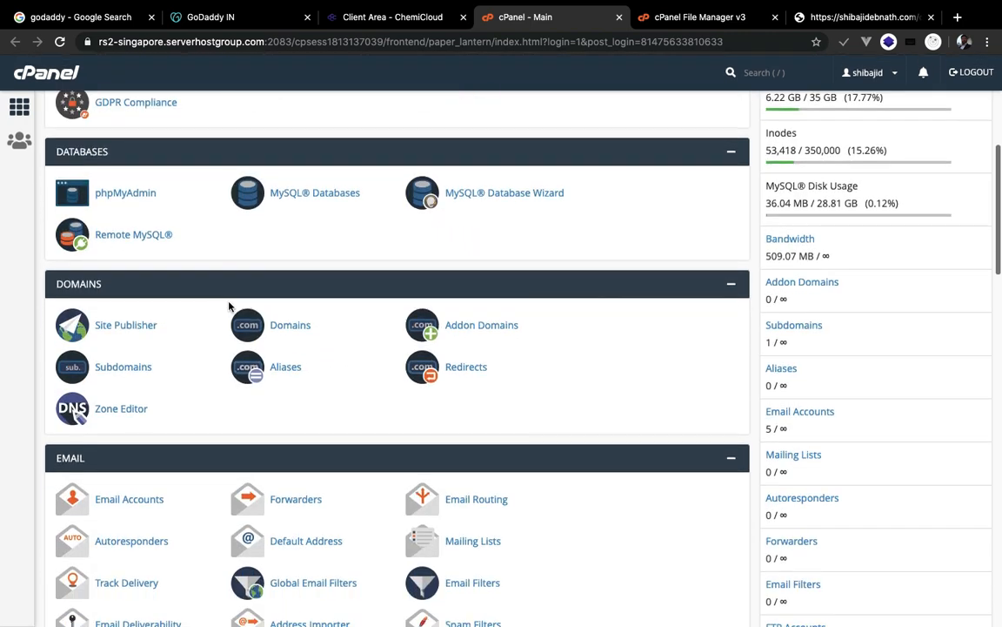
pyautogui.scroll(-4, 229, 304)
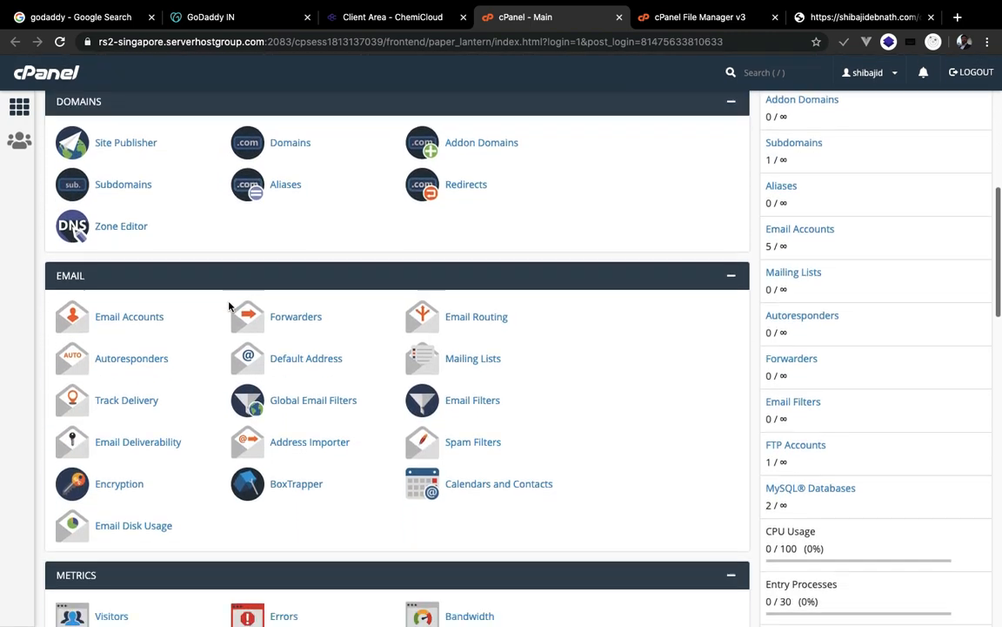
pyautogui.scroll(-10, 229, 302)
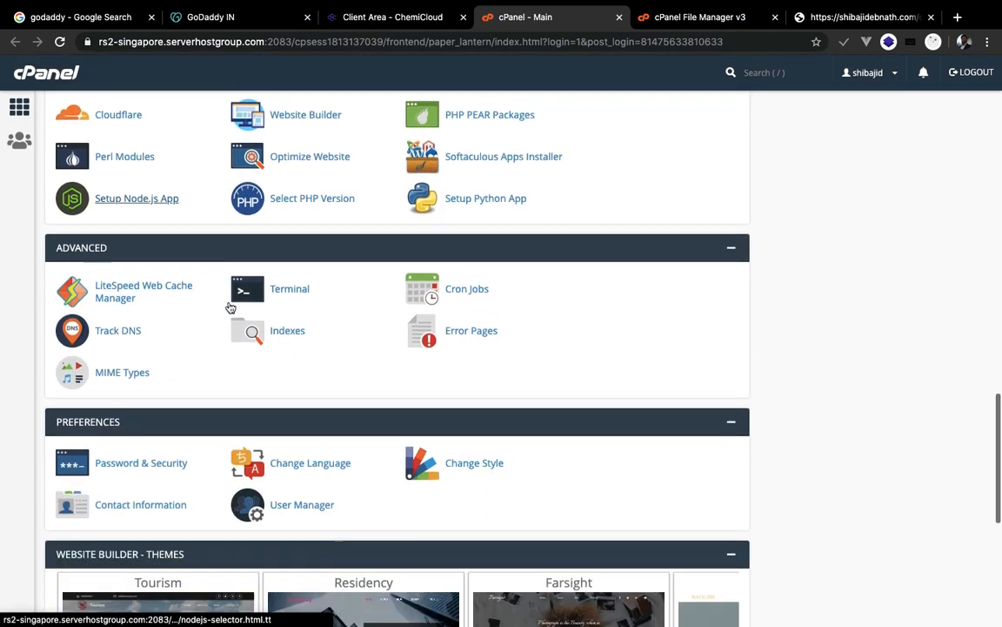
pyautogui.scroll(-1, 228, 305)
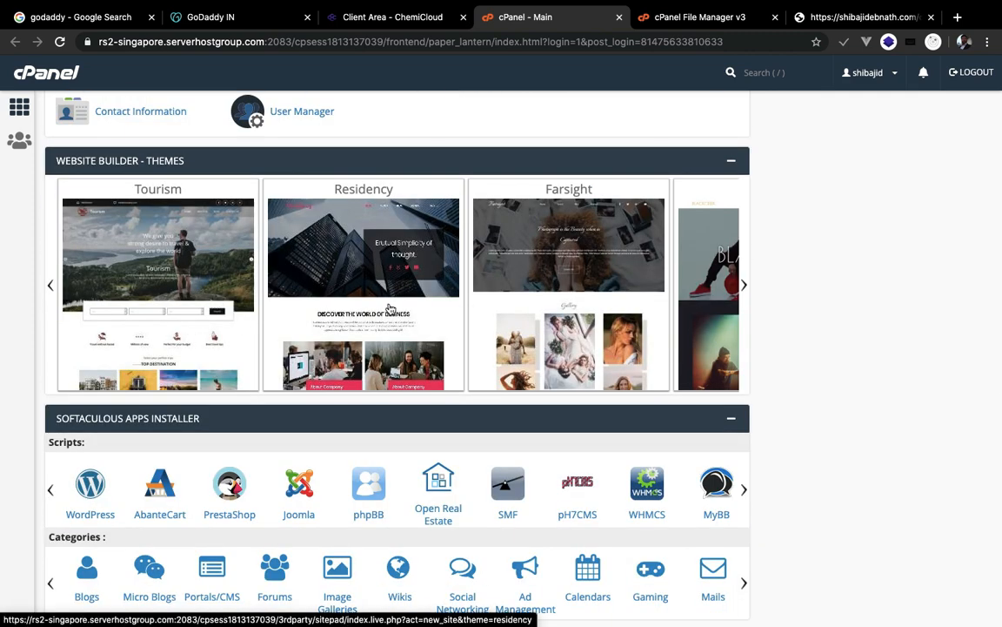
pyautogui.scroll(-1, 423, 297)
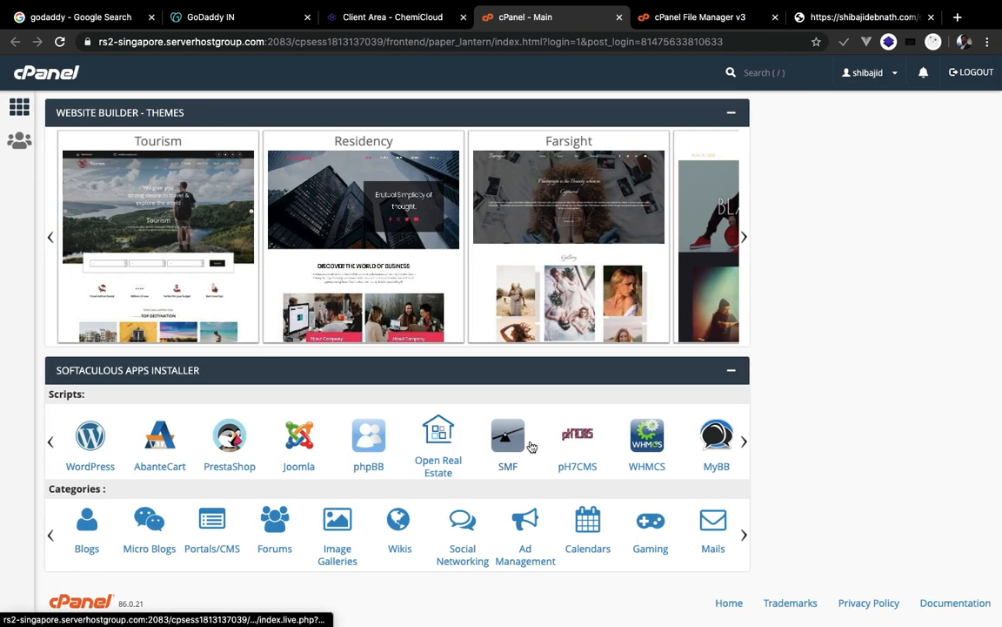
pyautogui.click(158, 446)
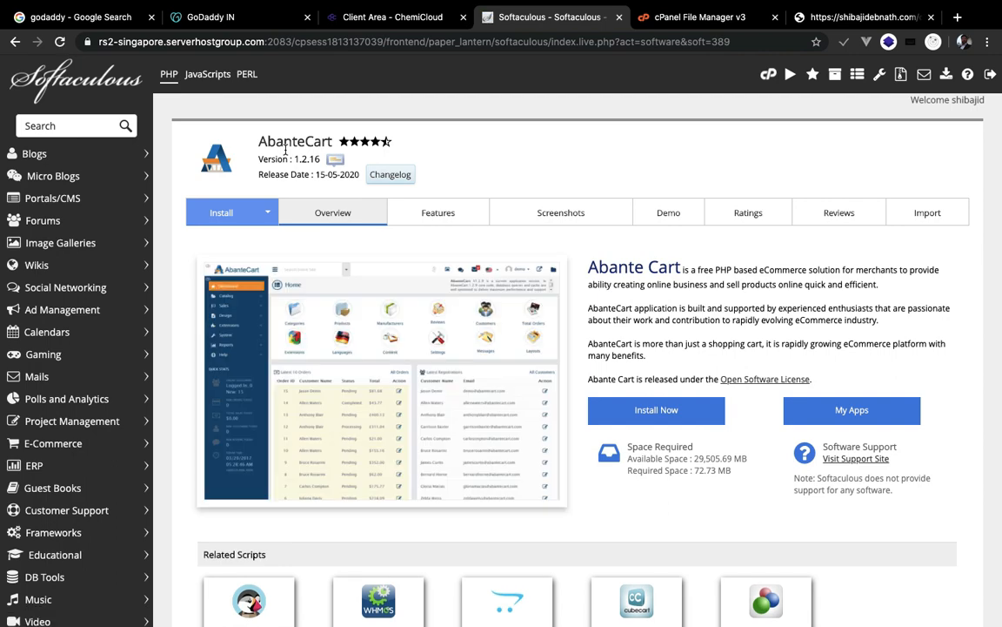
# - Page through AbanteCart's screenshots, then bring up its Install form
pyautogui.click(538, 359)
pyautogui.click(940, 475)
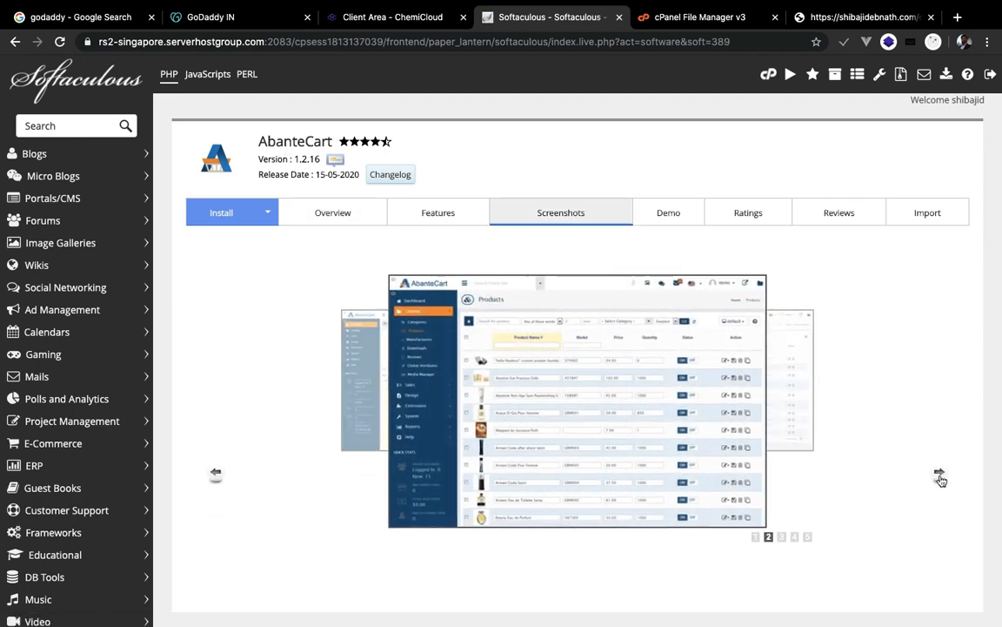
pyautogui.click(940, 474)
pyautogui.click(940, 474)
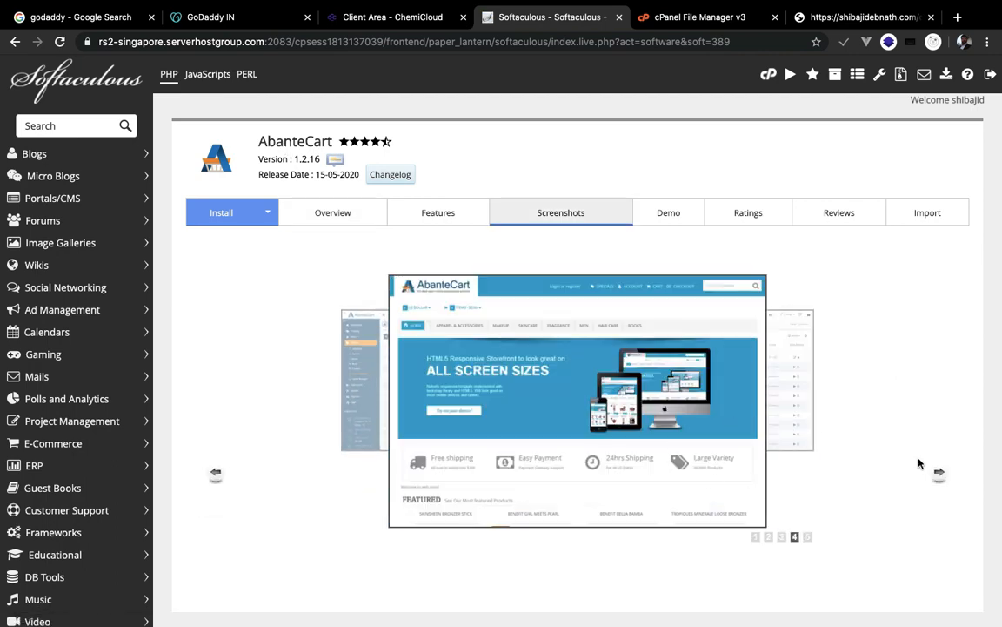
pyautogui.click(940, 474)
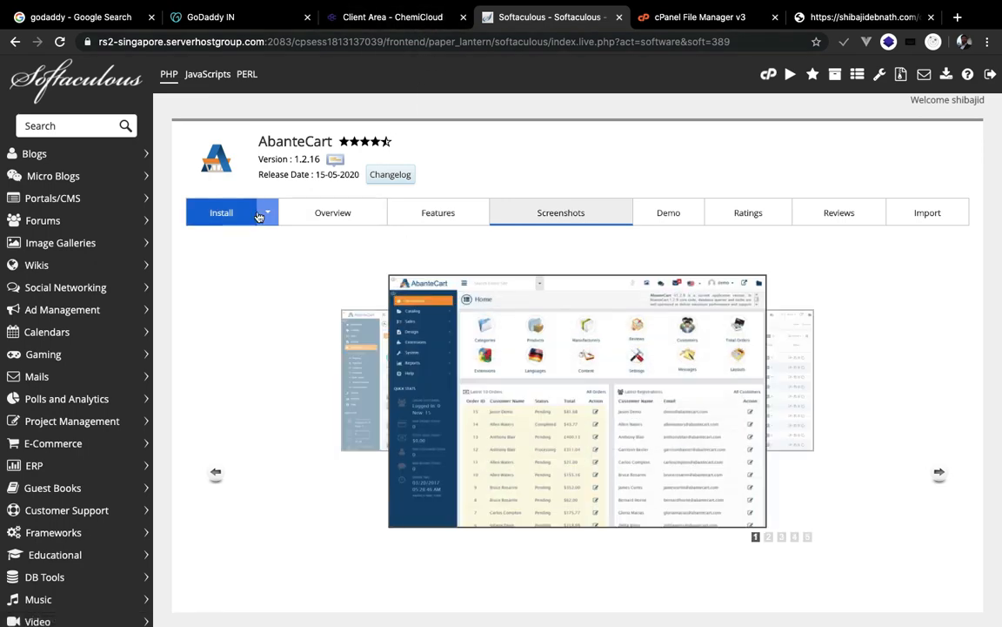
pyautogui.click(228, 215)
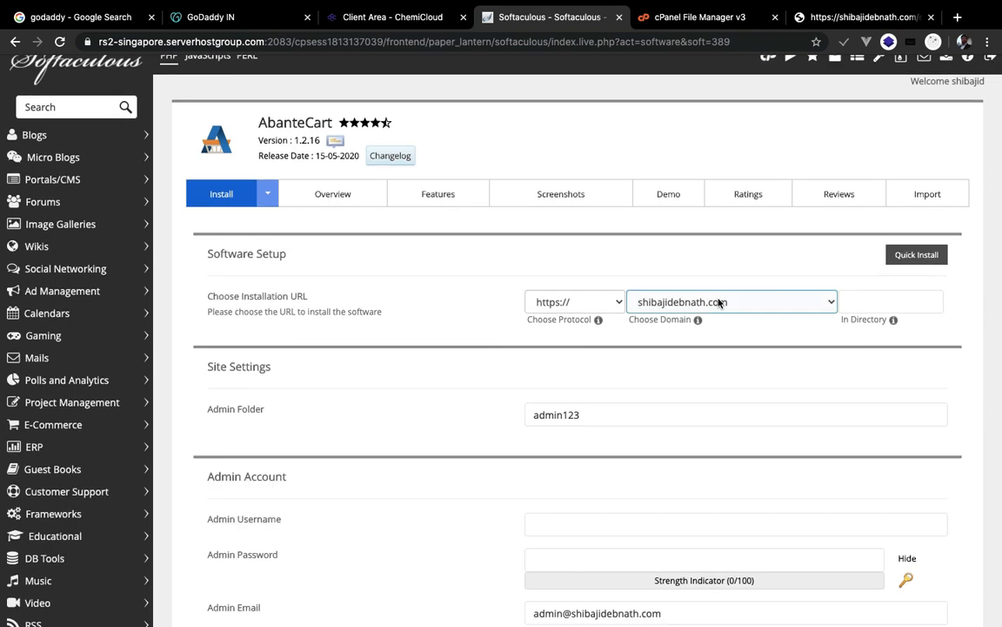
# - Set the install directory to /shop and edit the admin folder name
pyautogui.click(841, 301)
pyautogui.write('/shop')
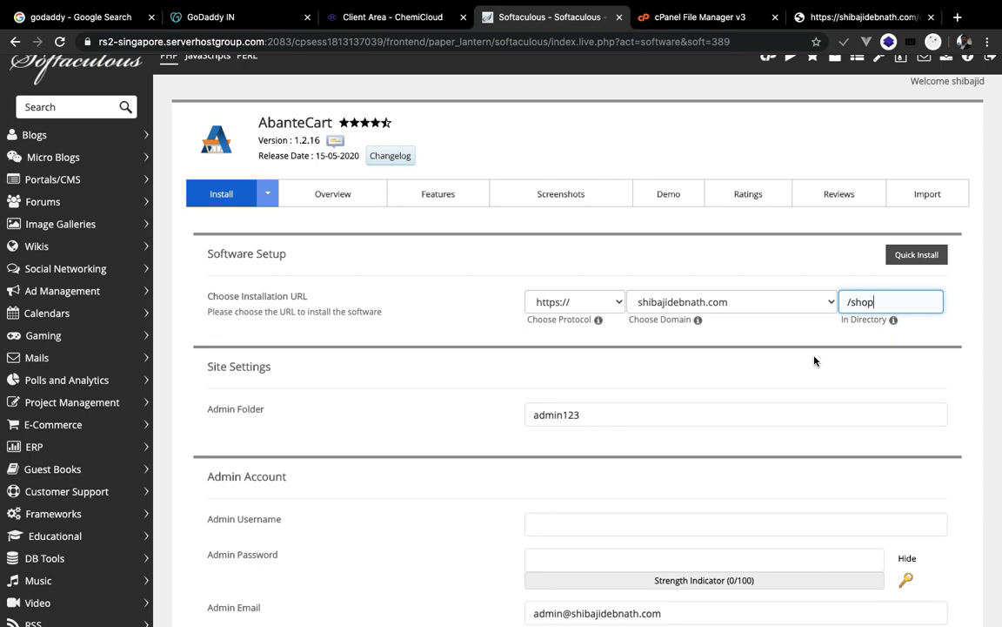
pyautogui.scroll(-1, 814, 358)
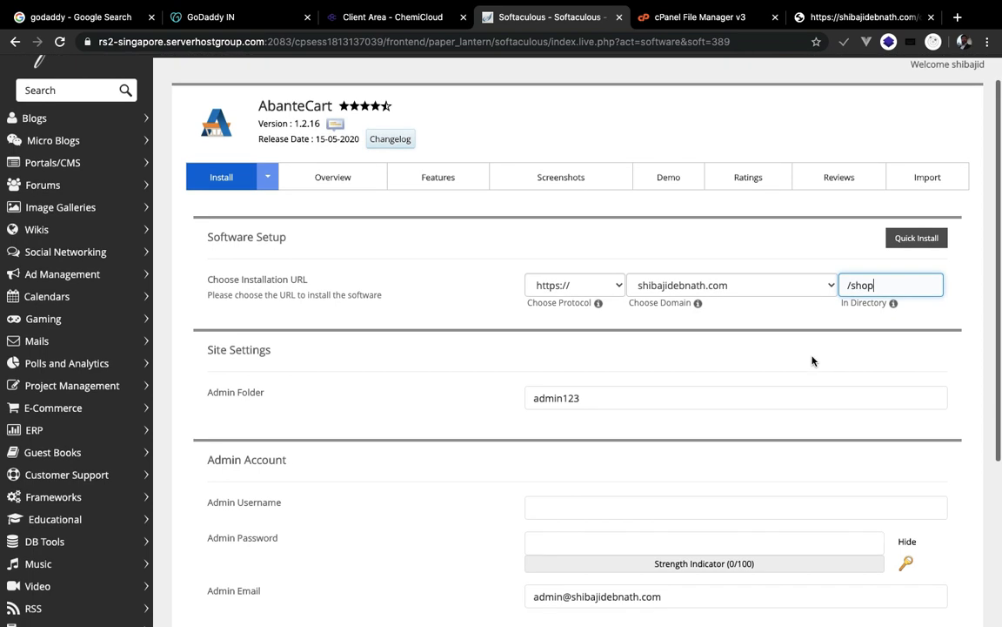
pyautogui.click(617, 390)
pyautogui.scroll(-3, 574, 339)
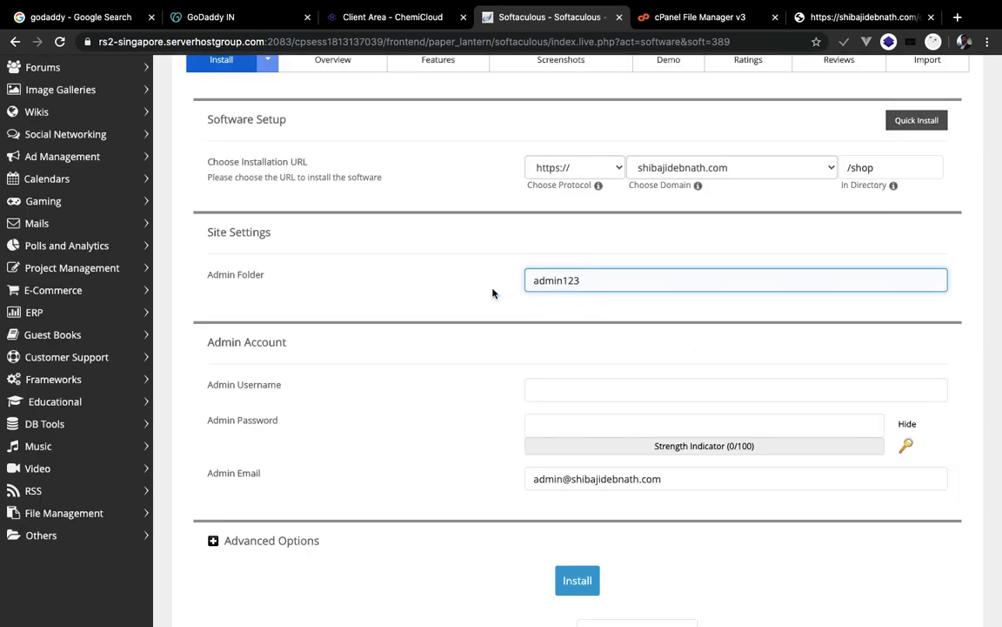
# - Enter admin as the admin username and type the admin account password
pyautogui.click(557, 392)
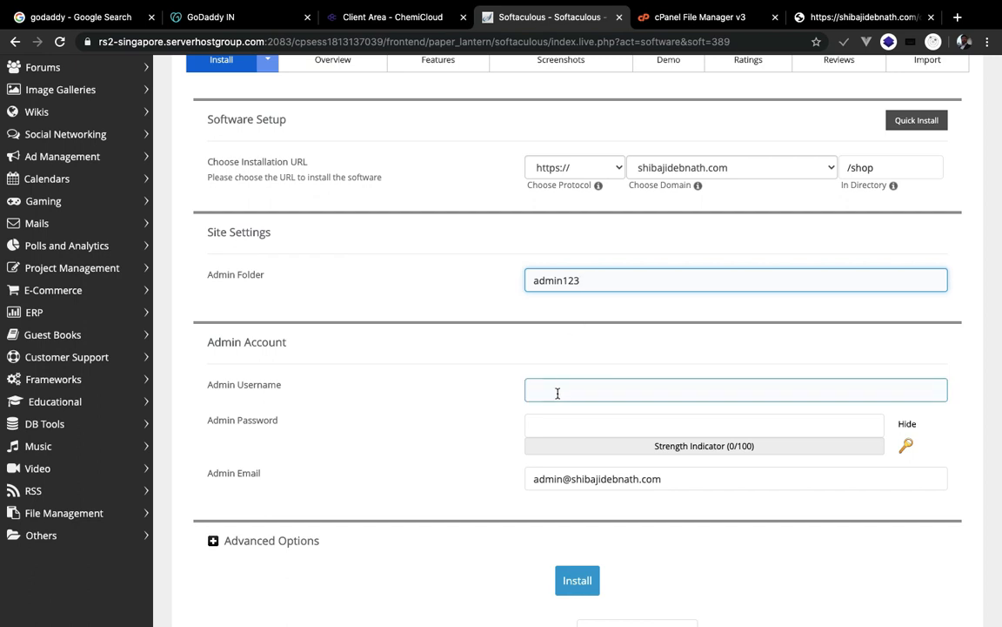
pyautogui.write('admin')
pyautogui.click(539, 428)
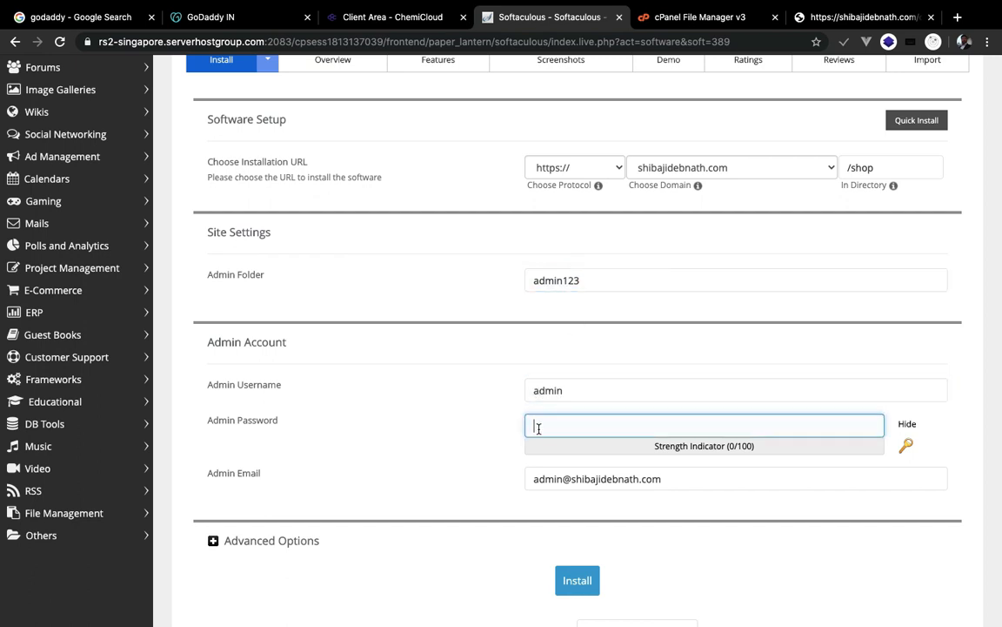
pyautogui.write('password')
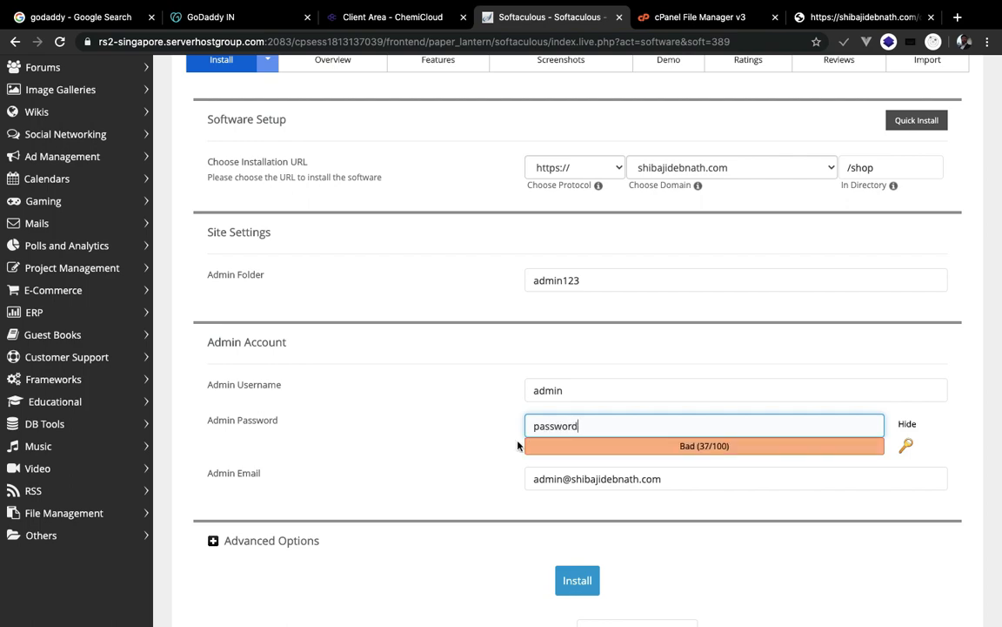
# - Install AbanteCart and open the new /shop store link in another tab
pyautogui.scroll(-3, 548, 448)
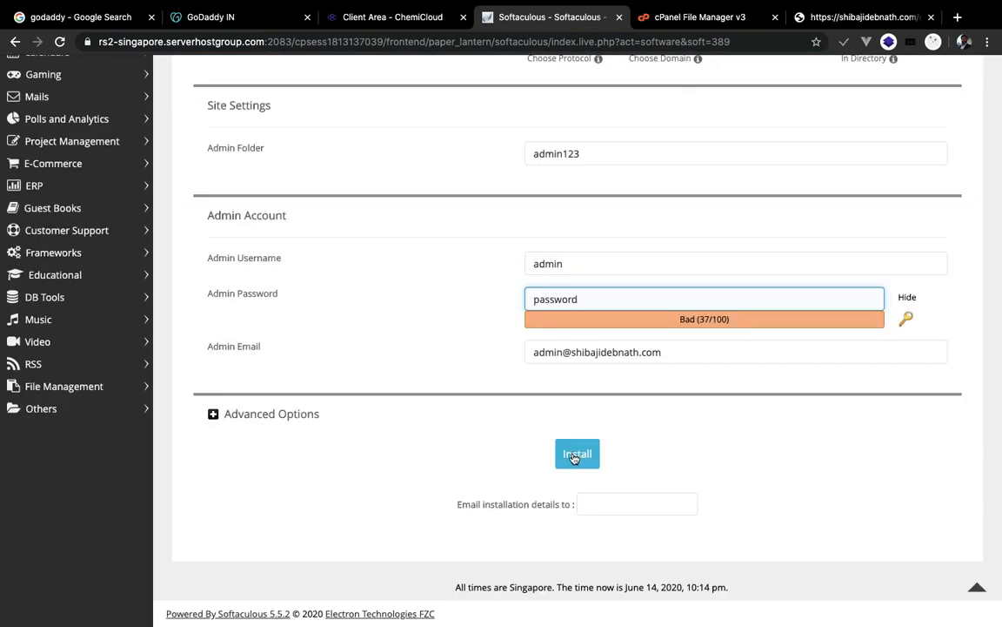
pyautogui.click(574, 459)
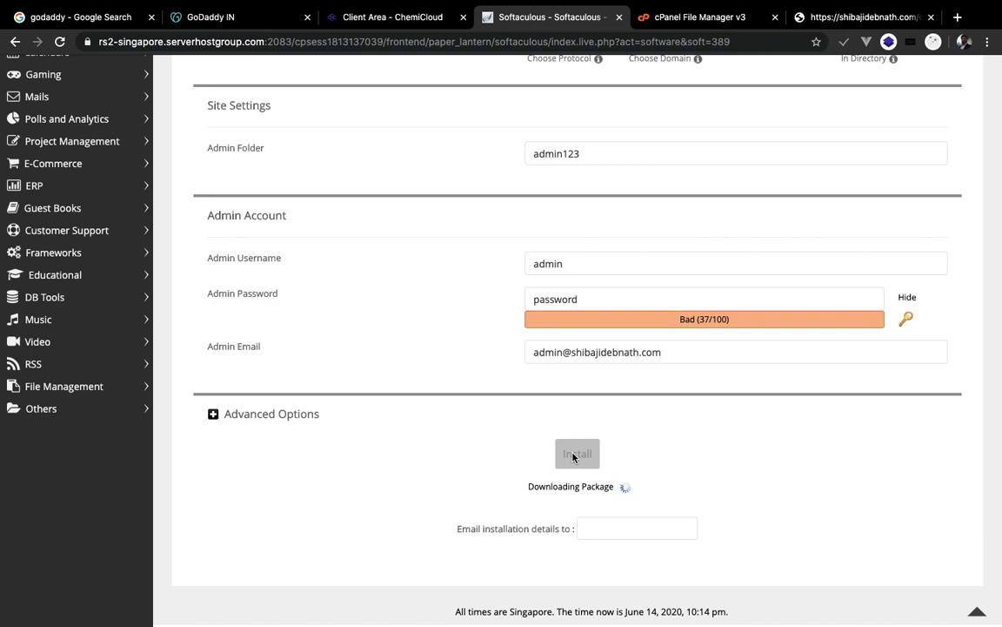
pyautogui.scroll(2, 573, 457)
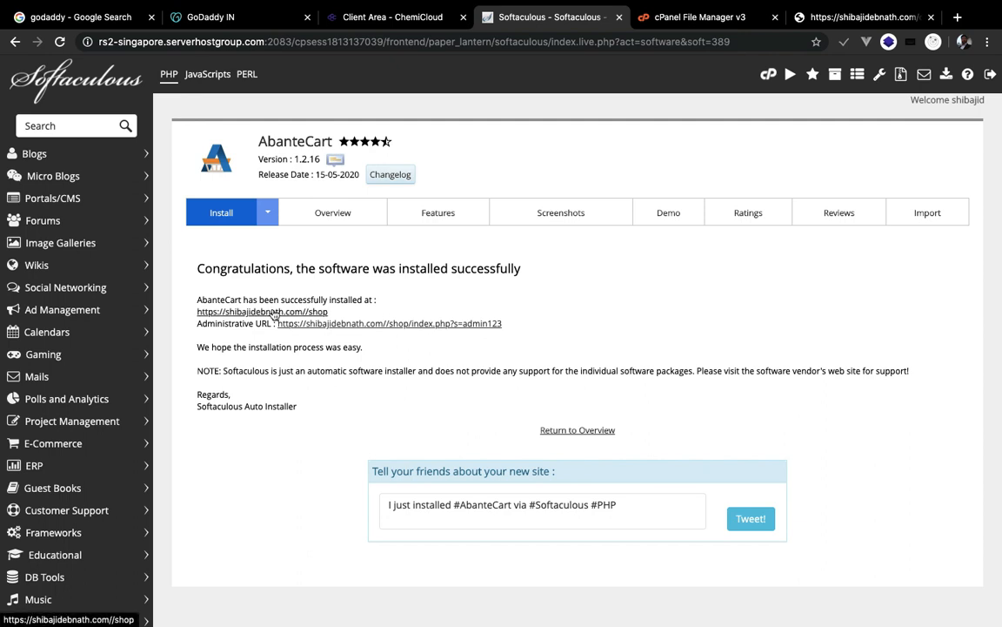
pyautogui.rightClick(274, 314)
pyautogui.click(285, 323)
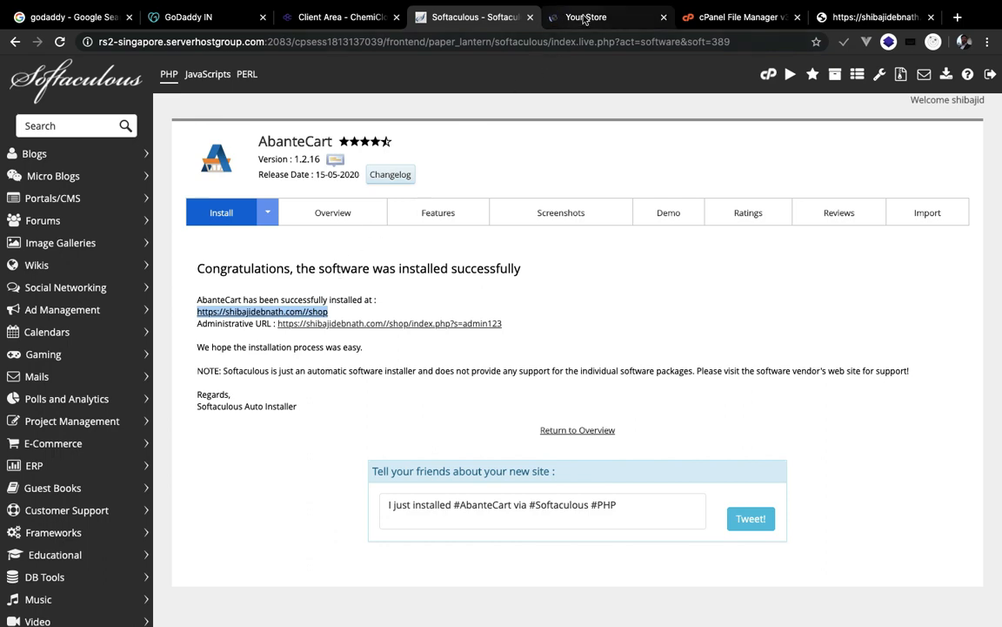
pyautogui.click(585, 19)
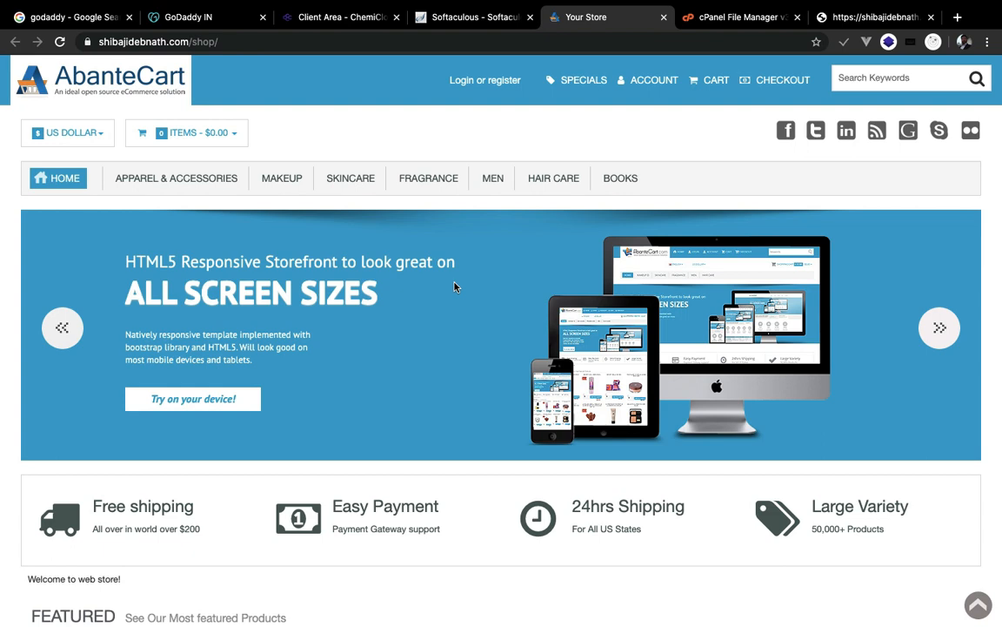
pyautogui.scroll(-7, 455, 287)
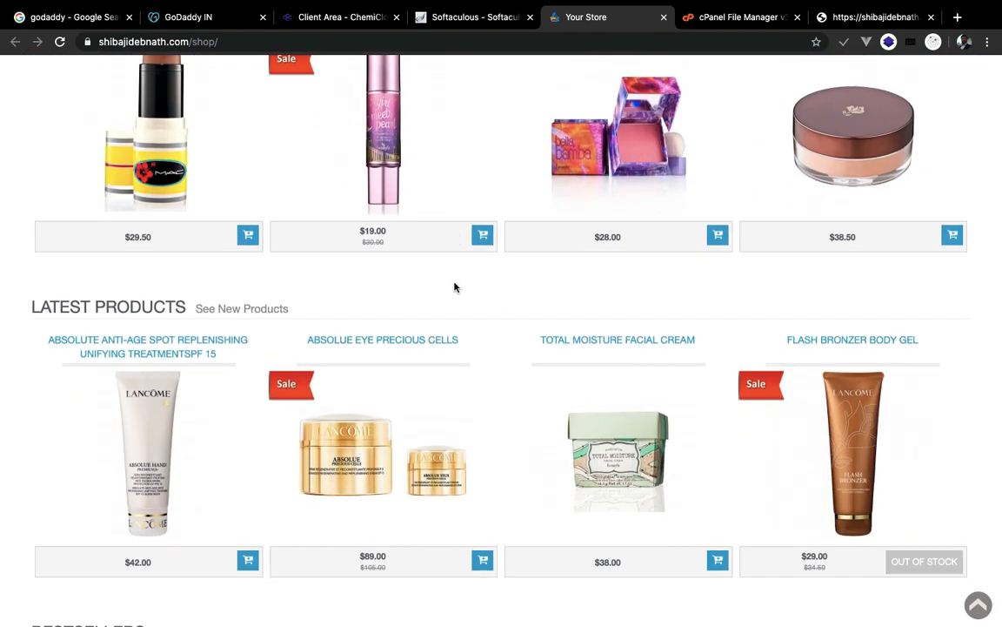
pyautogui.scroll(-7, 454, 288)
pyautogui.scroll(-6, 454, 288)
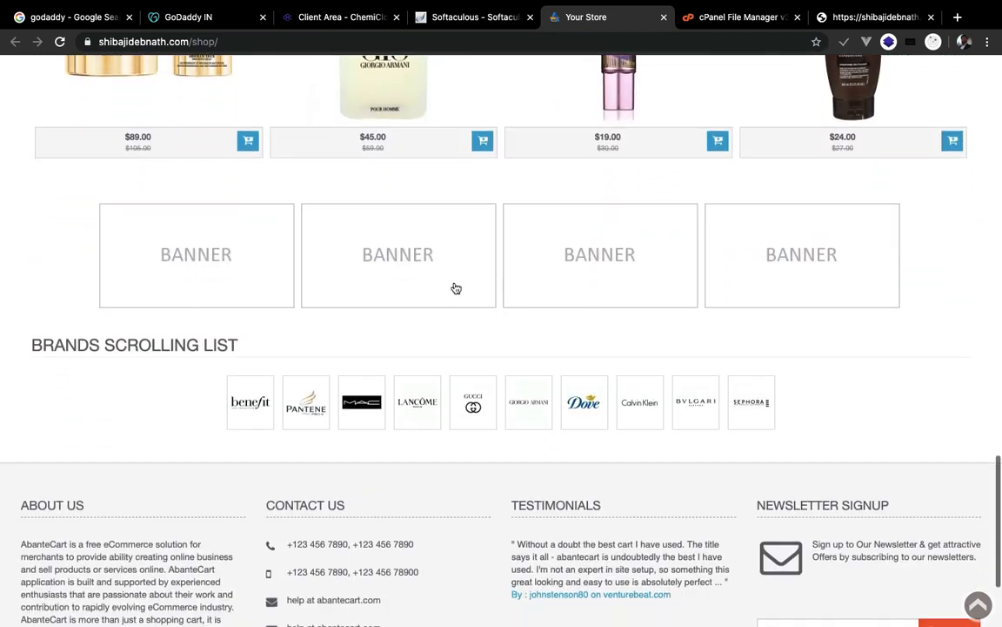
pyautogui.scroll(20, 454, 287)
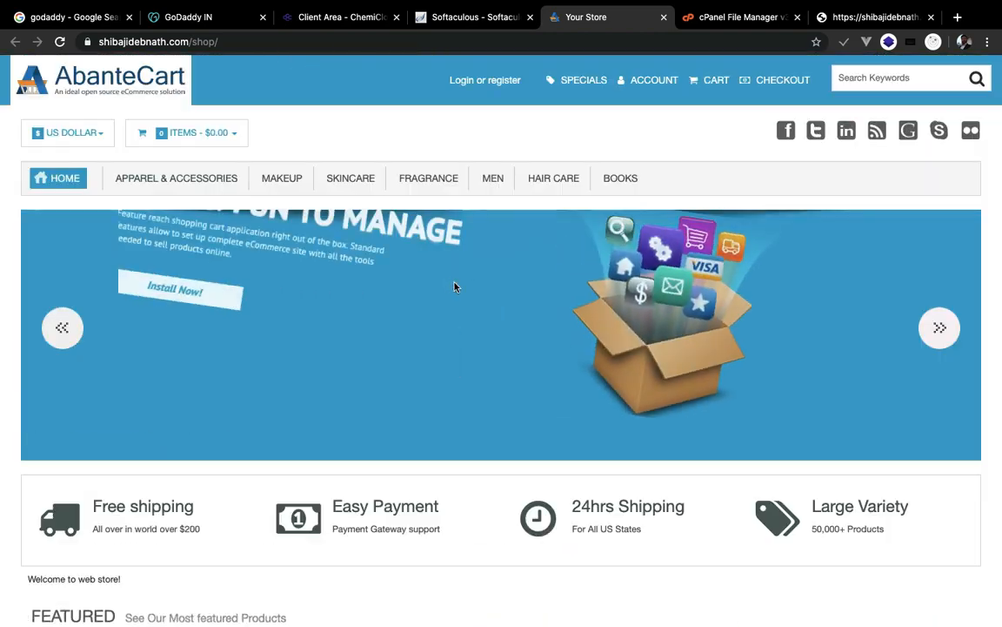
pyautogui.hotkey('ctrl', 'shift', 'Tab')
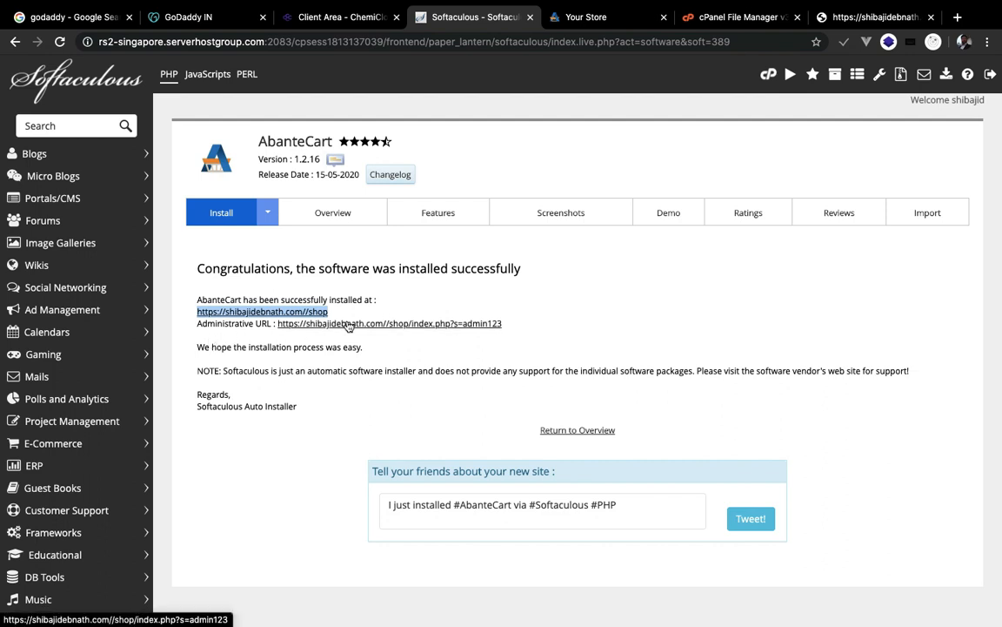
pyautogui.rightClick(392, 325)
# - Open the store's Administrative URL in a new tab and switch to that login page
pyautogui.press('Escape')
pyautogui.middleClick(365, 331)
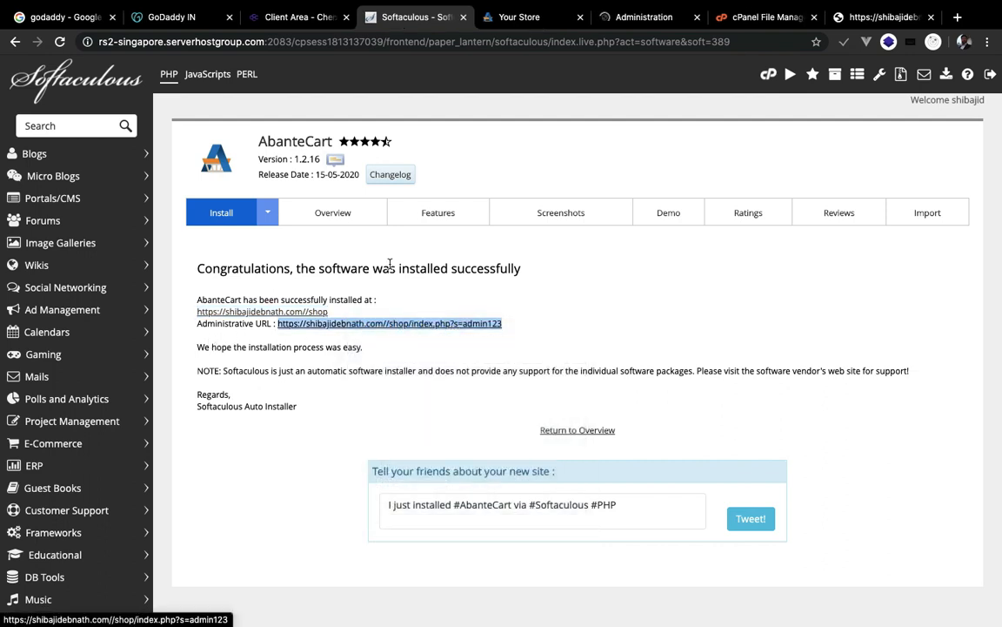
pyautogui.click(615, 19)
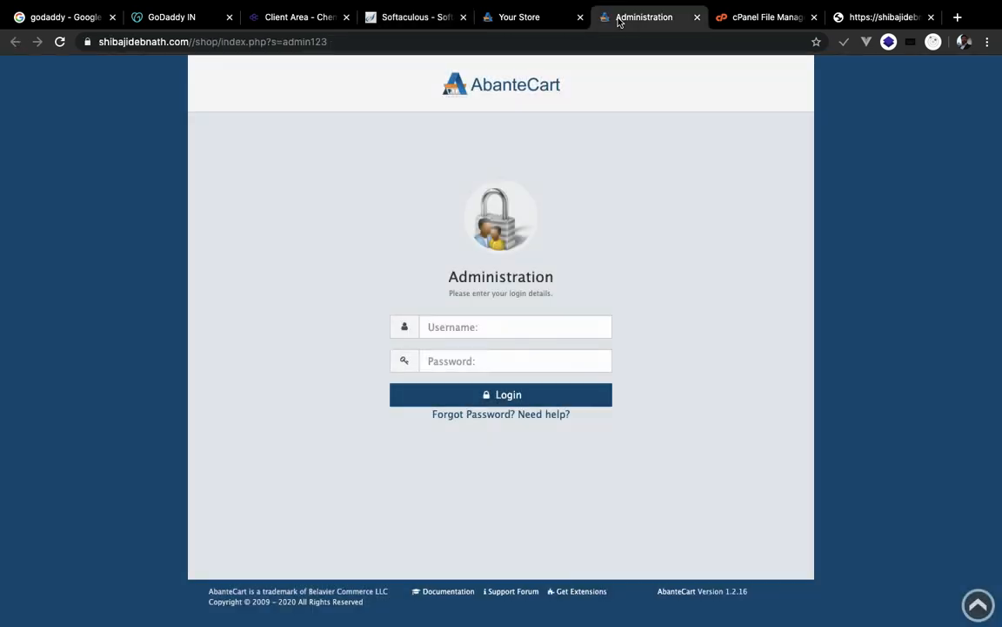
# - Sign in to the AbanteCart administration with the admin username and password
pyautogui.click(456, 322)
pyautogui.write('admin')
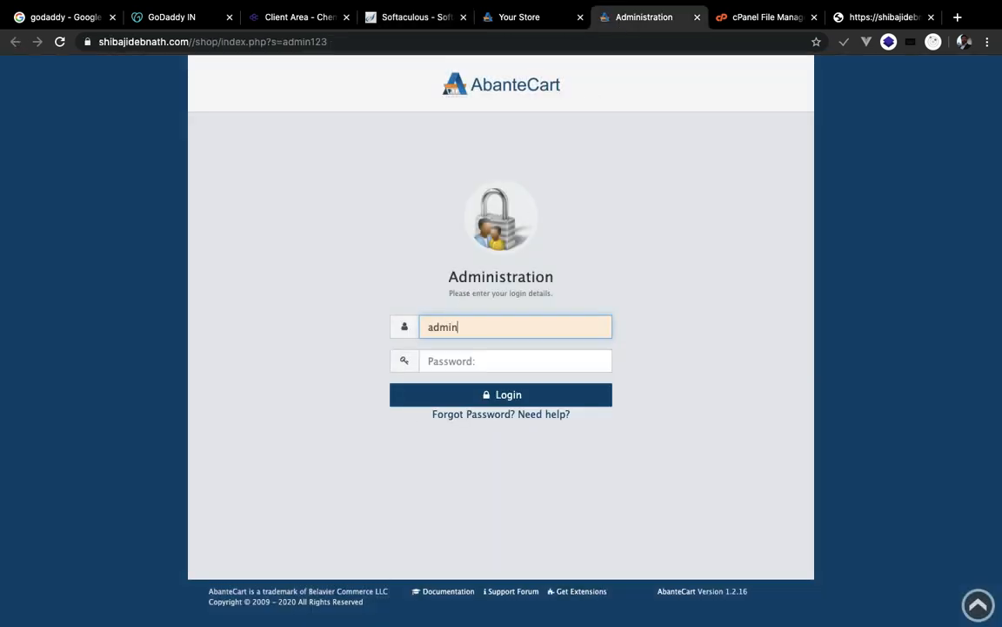
pyautogui.press('Tab')
pyautogui.write('ad')
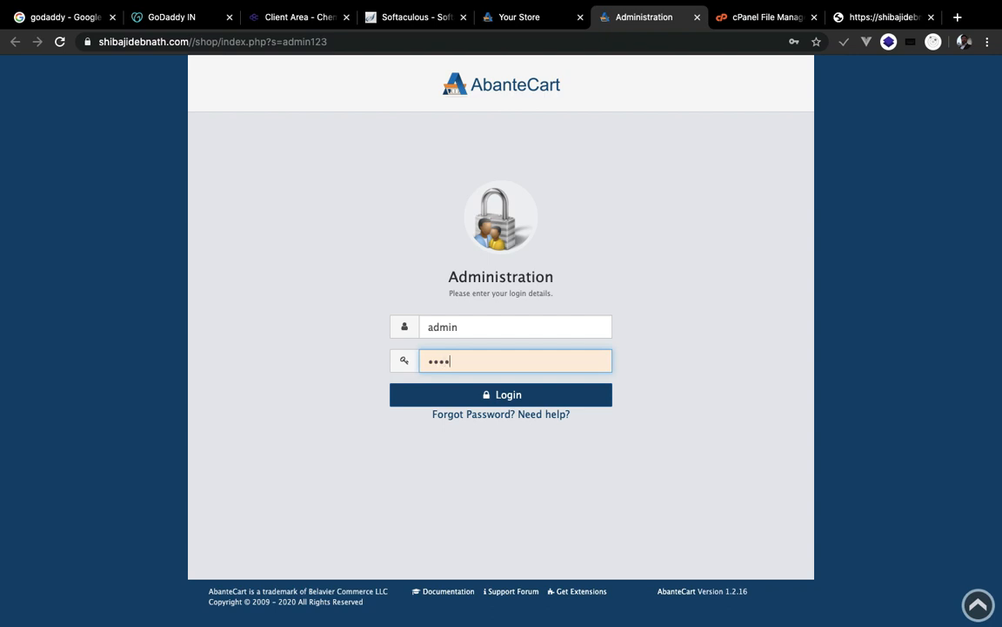
pyautogui.click(485, 399)
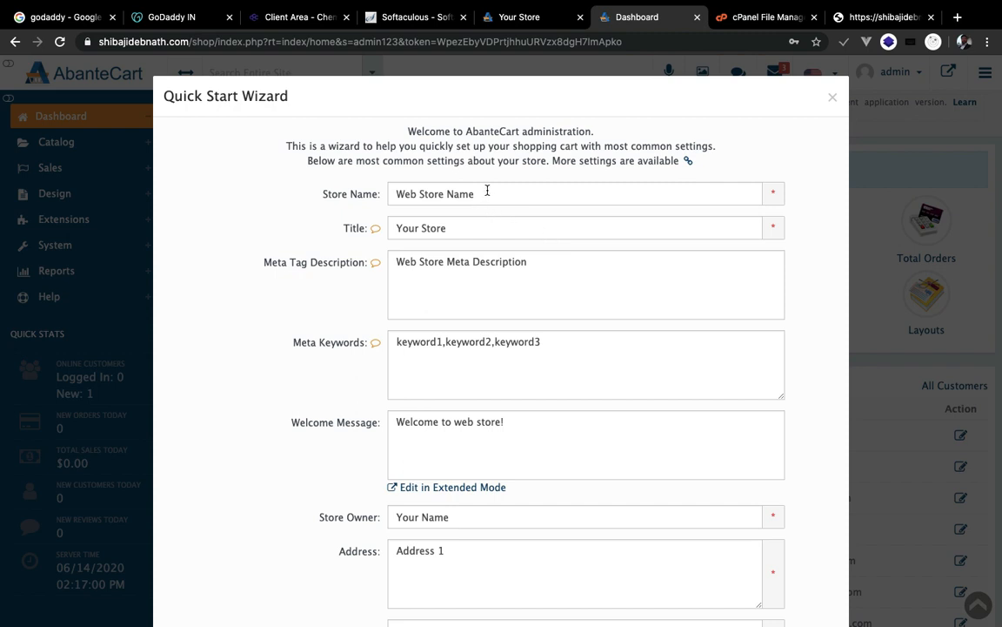
# - Fill in the store name My Fav Store and title My Store, then advance to logo settings
pyautogui.click(438, 290)
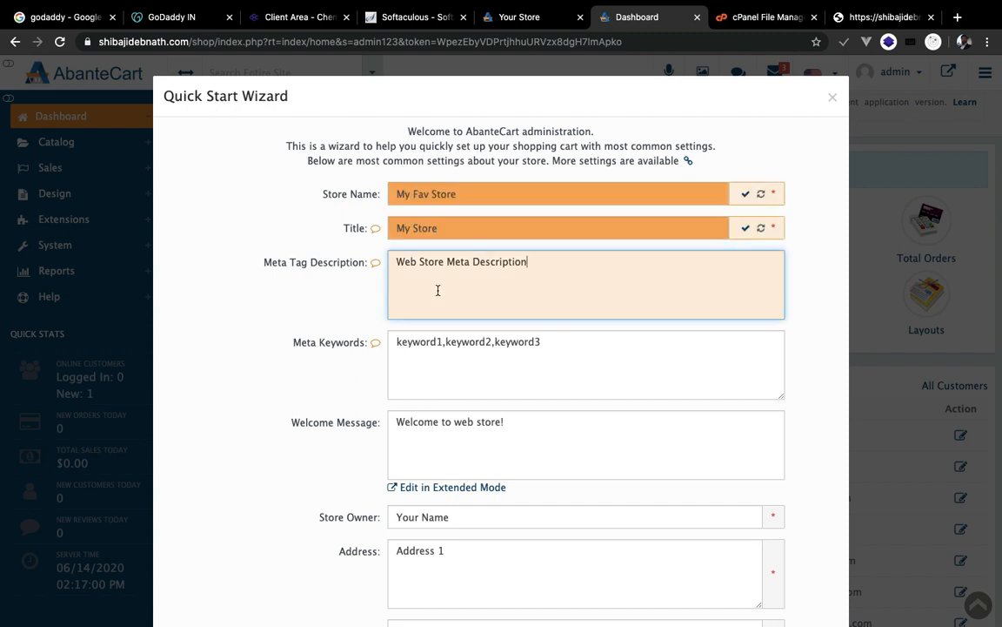
pyautogui.scroll(-5, 438, 290)
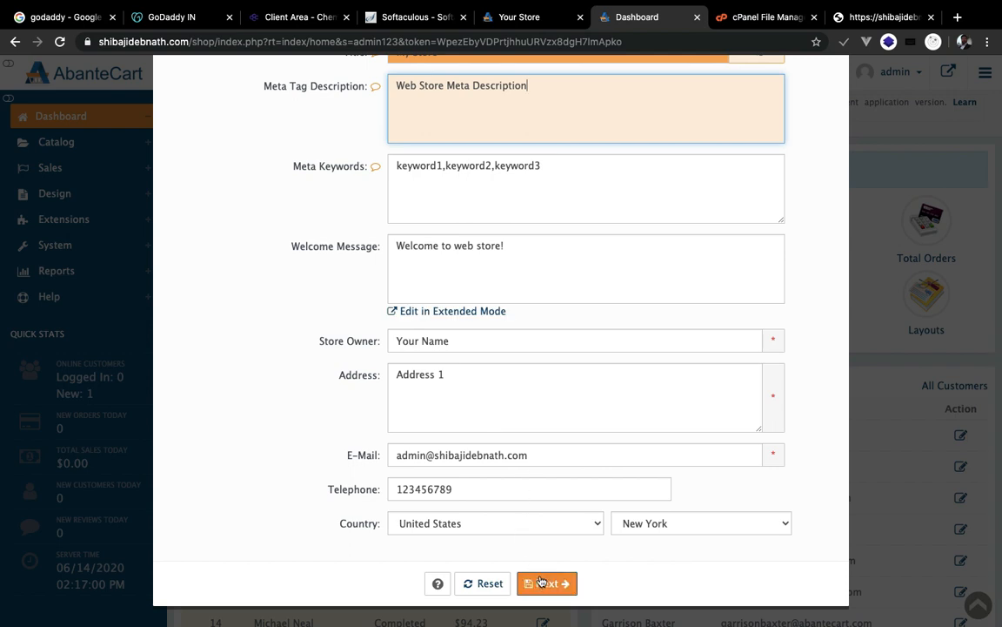
pyautogui.click(544, 584)
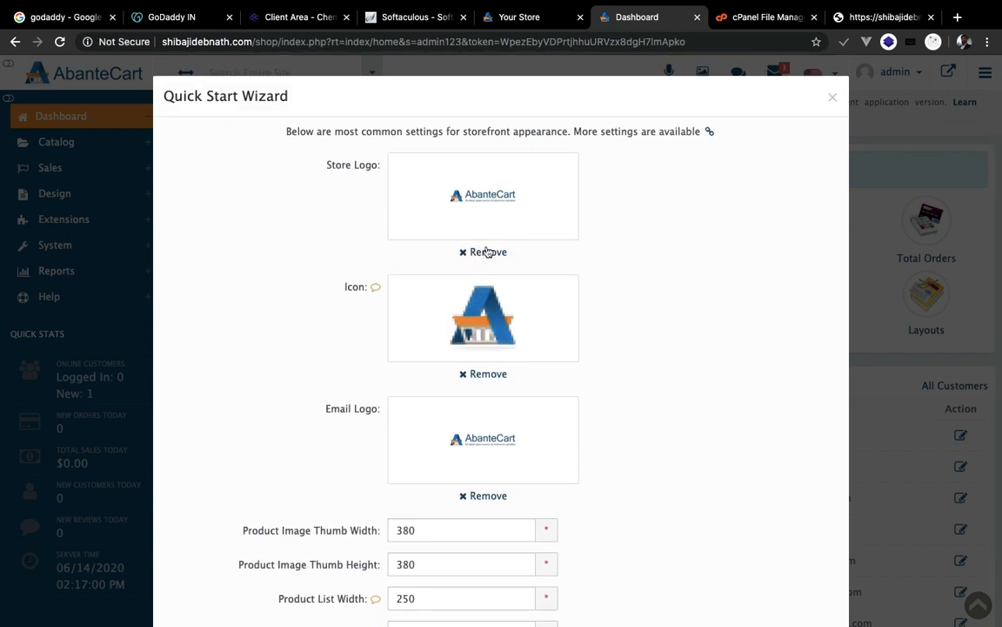
# - Move past the logo/image and email steps to the wizard's completion page
pyautogui.scroll(-2, 478, 338)
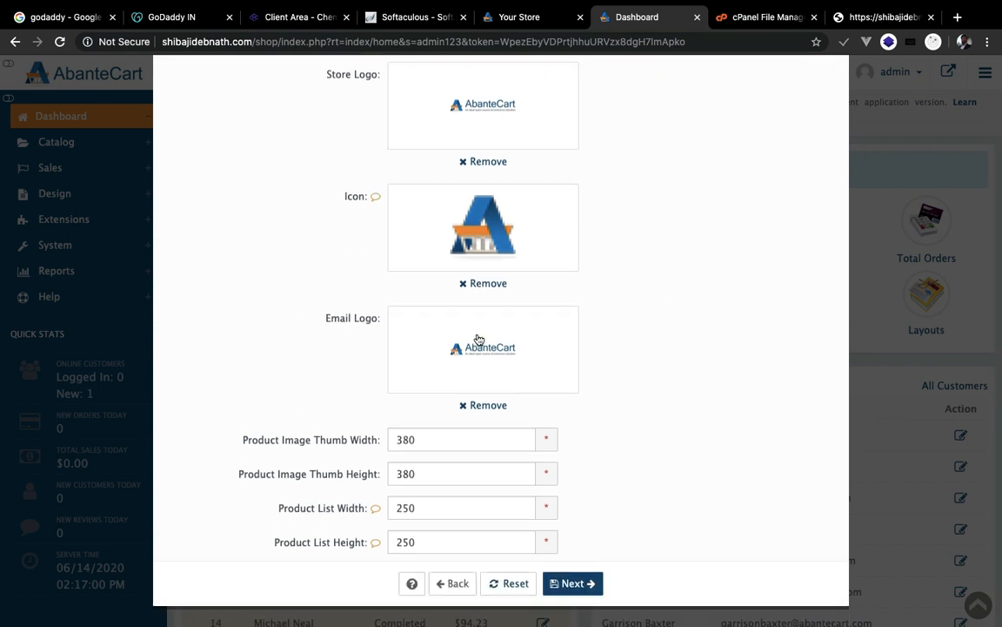
pyautogui.click(570, 583)
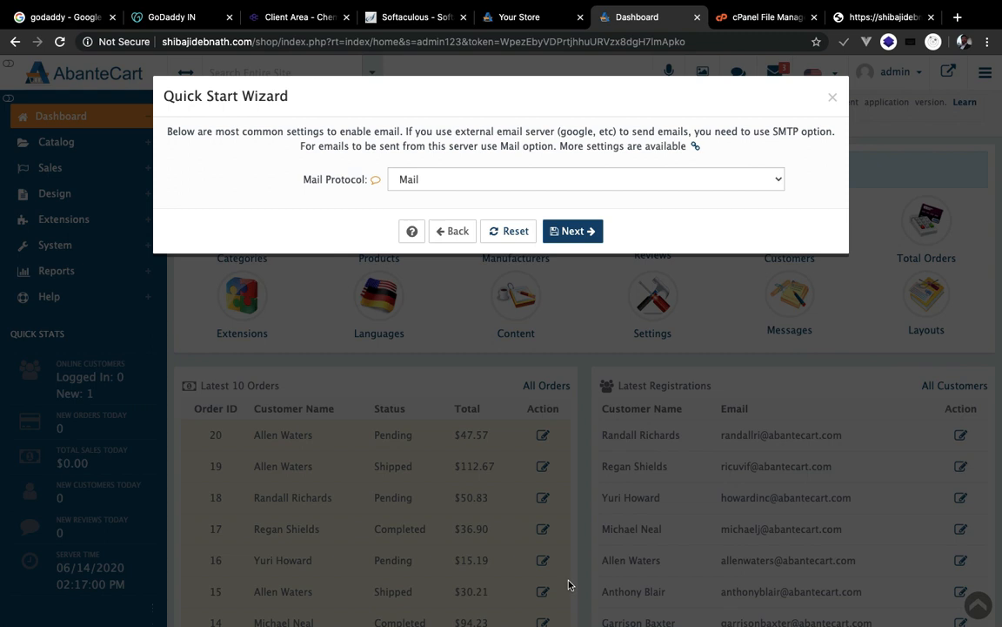
pyautogui.click(582, 232)
# - Scroll through the Quick Start Wizard completion page to review it
pyautogui.scroll(-2, 583, 329)
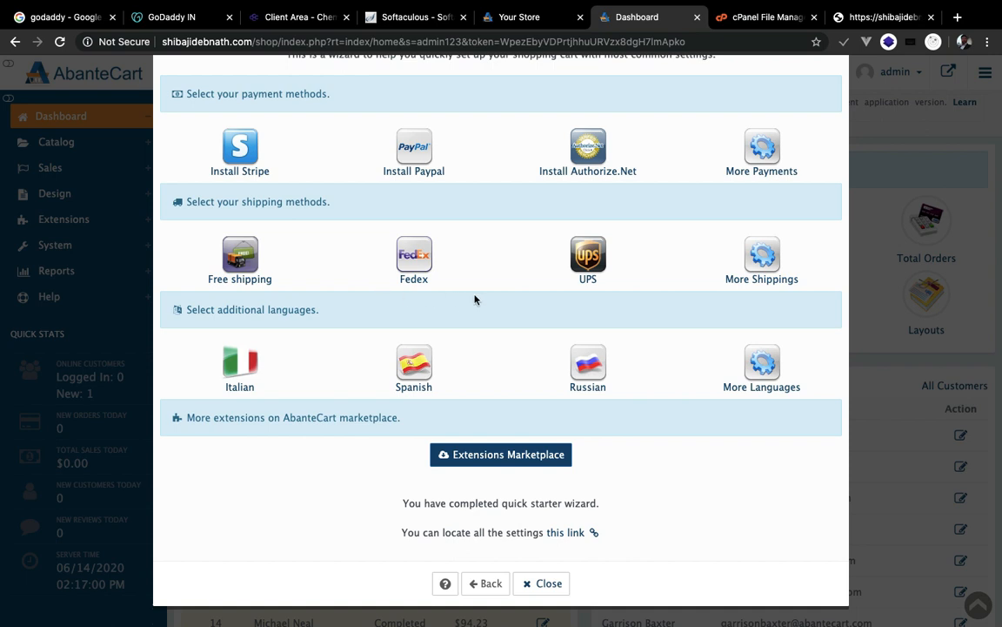
pyautogui.scroll(2, 474, 299)
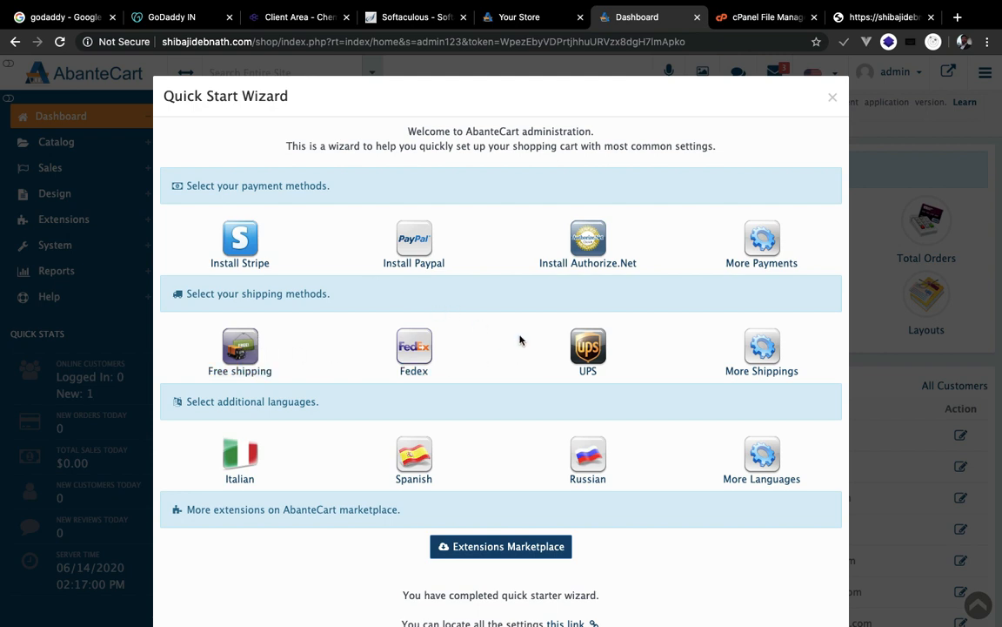
pyautogui.scroll(-2, 761, 365)
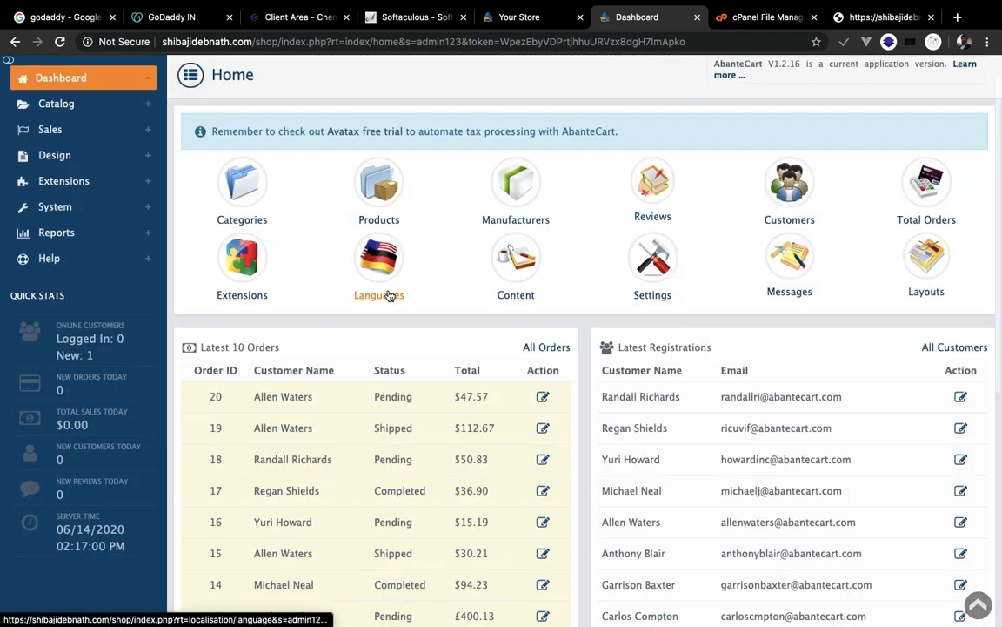
pyautogui.scroll(-4, 389, 292)
pyautogui.scroll(4, 389, 293)
pyautogui.scroll(2, 335, 297)
pyautogui.scroll(-3, 380, 325)
pyautogui.scroll(3, 377, 328)
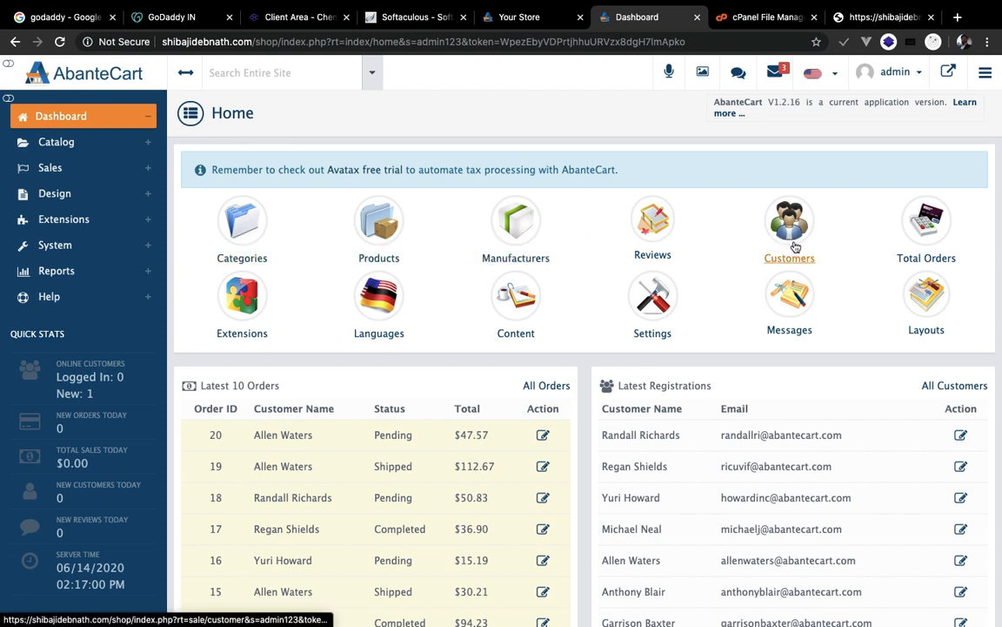
# - Open Catalog > Products in the admin, browse the /shop storefront, then return to the admin tab
pyautogui.click(56, 141)
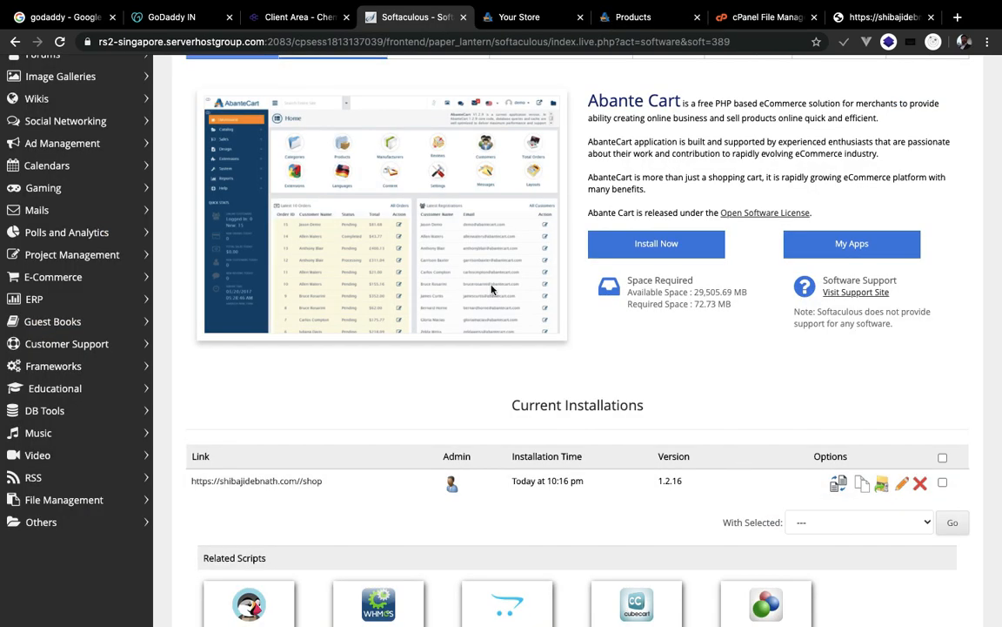
pyautogui.click(520, 16)
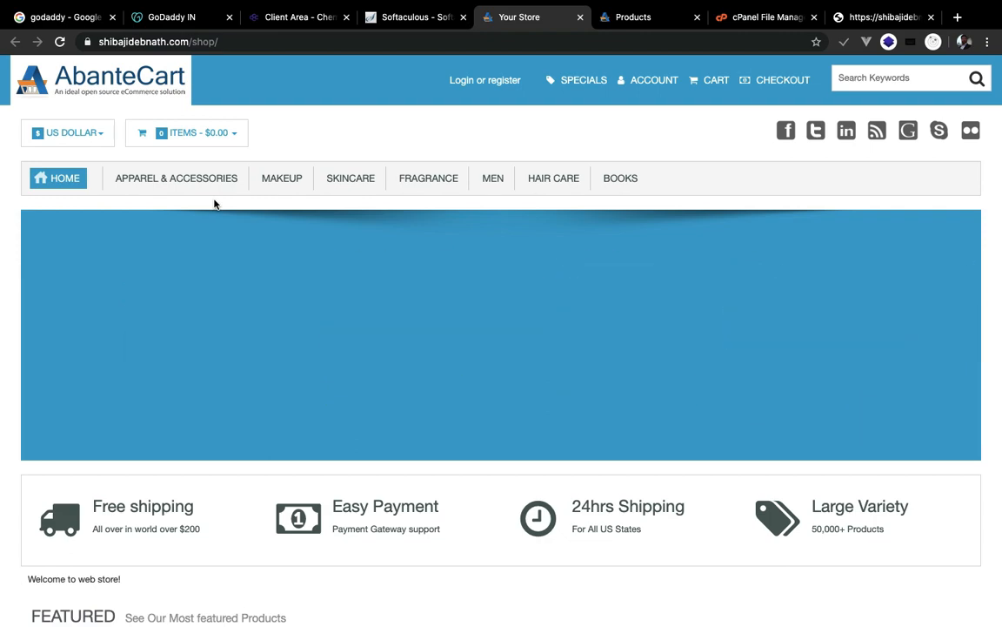
pyautogui.scroll(-15, 403, 196)
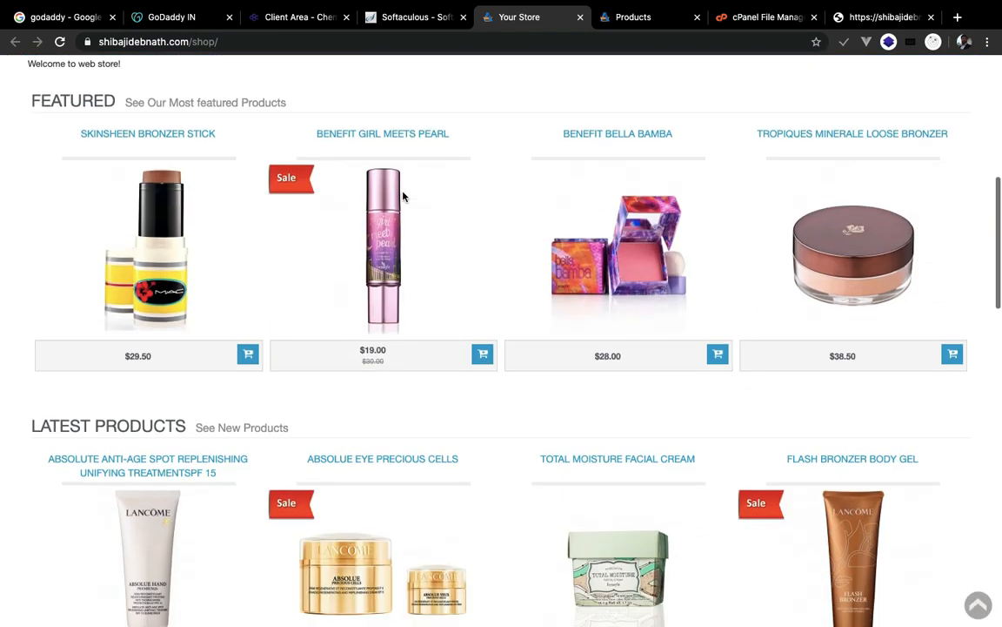
pyautogui.scroll(-3, 403, 197)
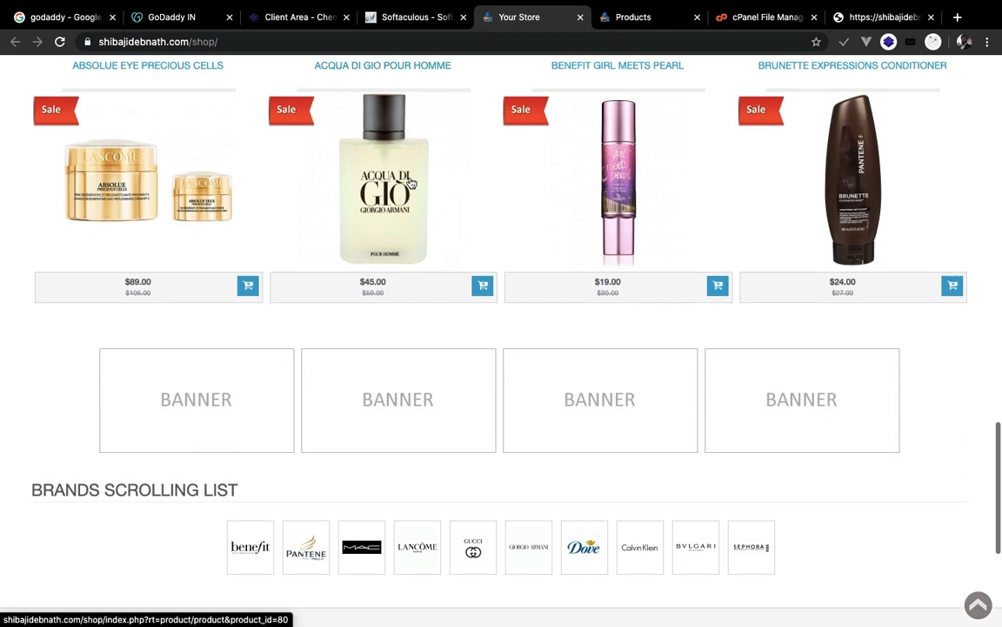
pyautogui.click(632, 18)
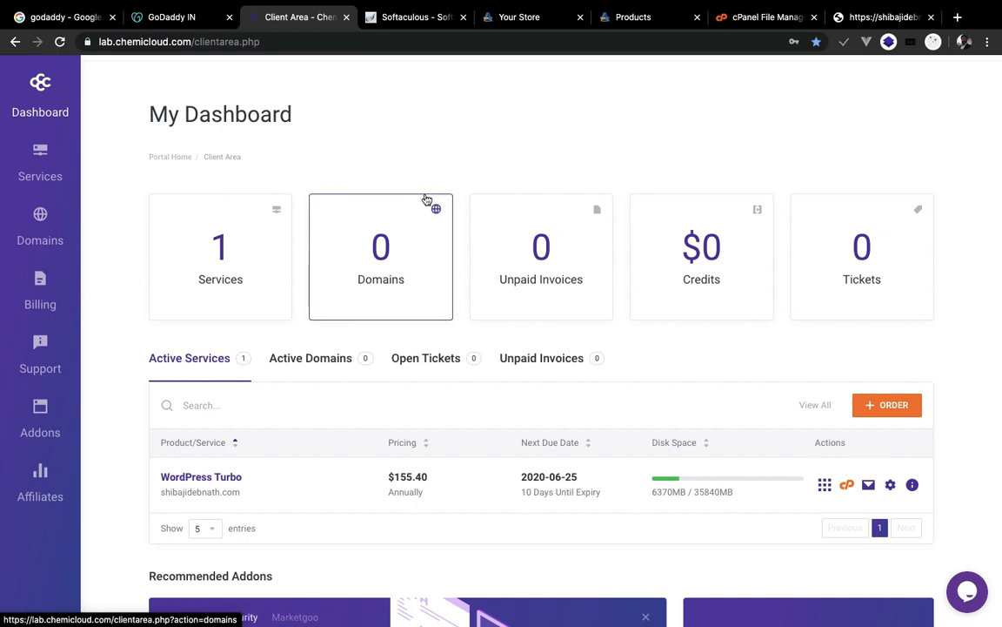
# - Scroll the ChemiCloud client dashboard, then bring the Your Store /shop storefront tab back up
pyautogui.scroll(-3, 426, 200)
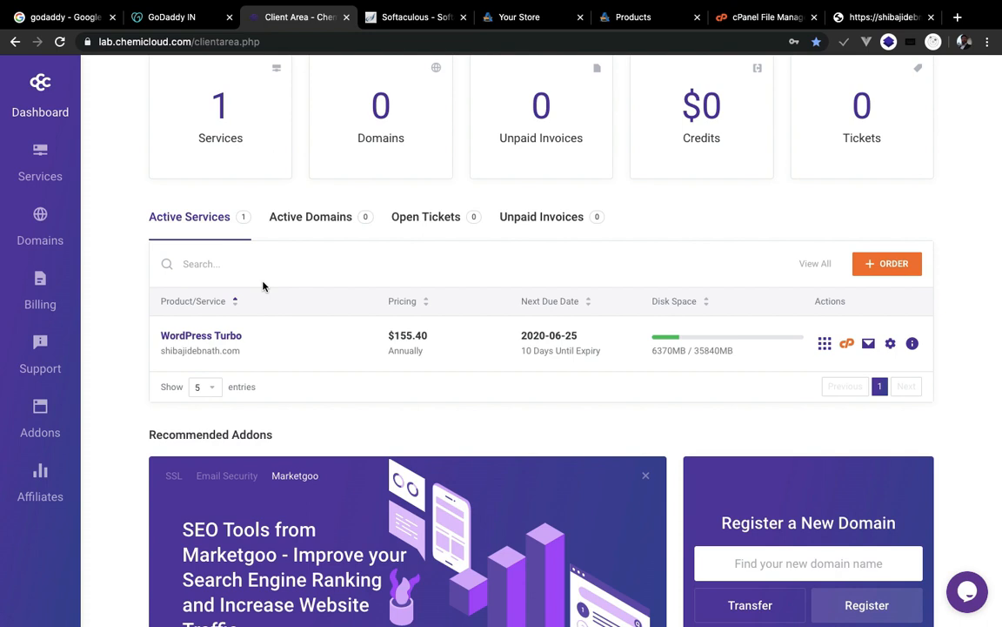
pyautogui.click(520, 17)
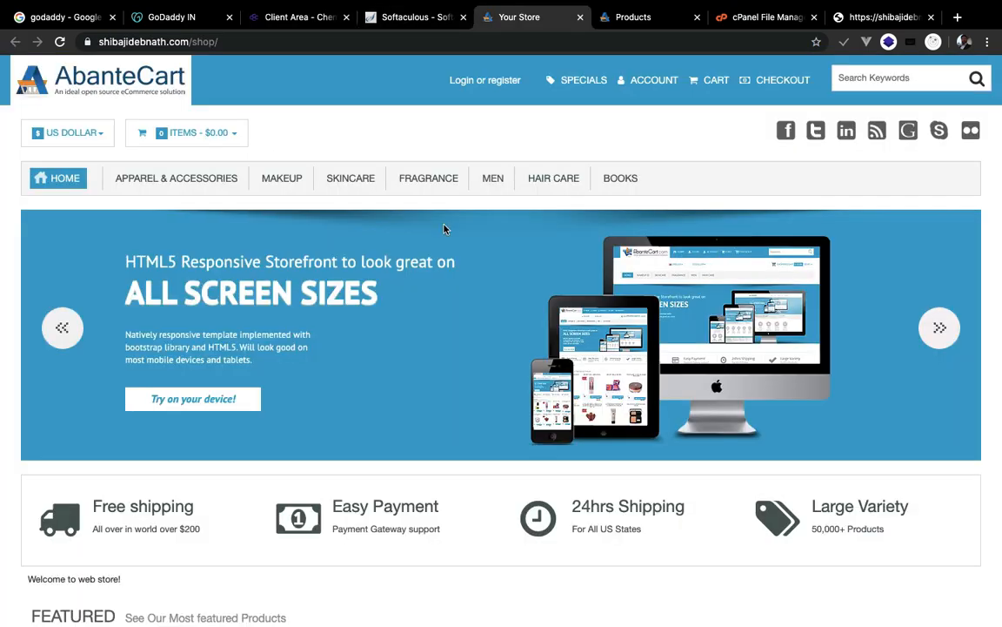